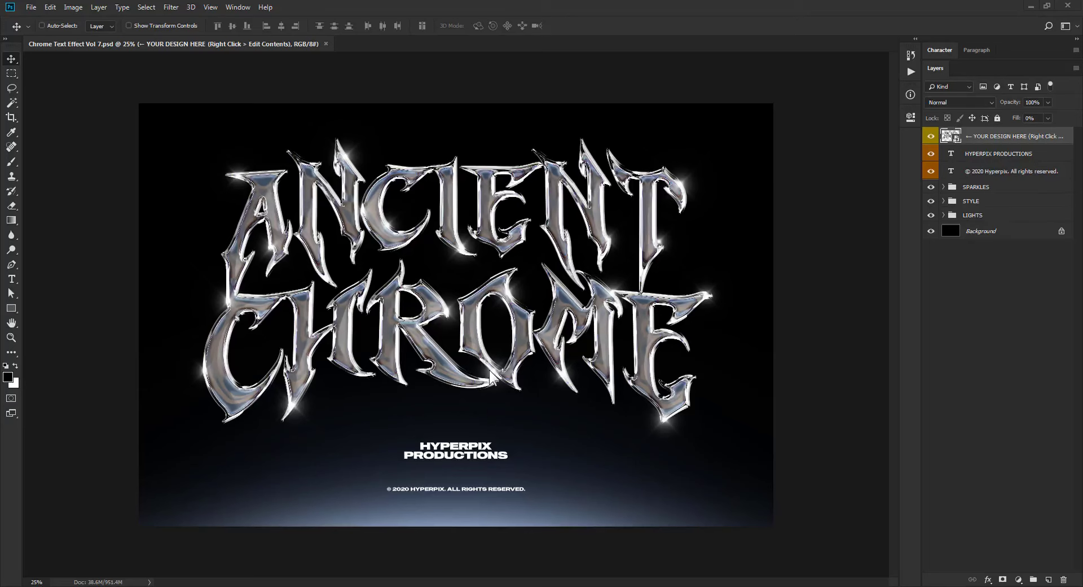
# Pan across the close-up of the chrome lettering, then zoom out to see the whole design
pyautogui.scroll(4, 494, 377)
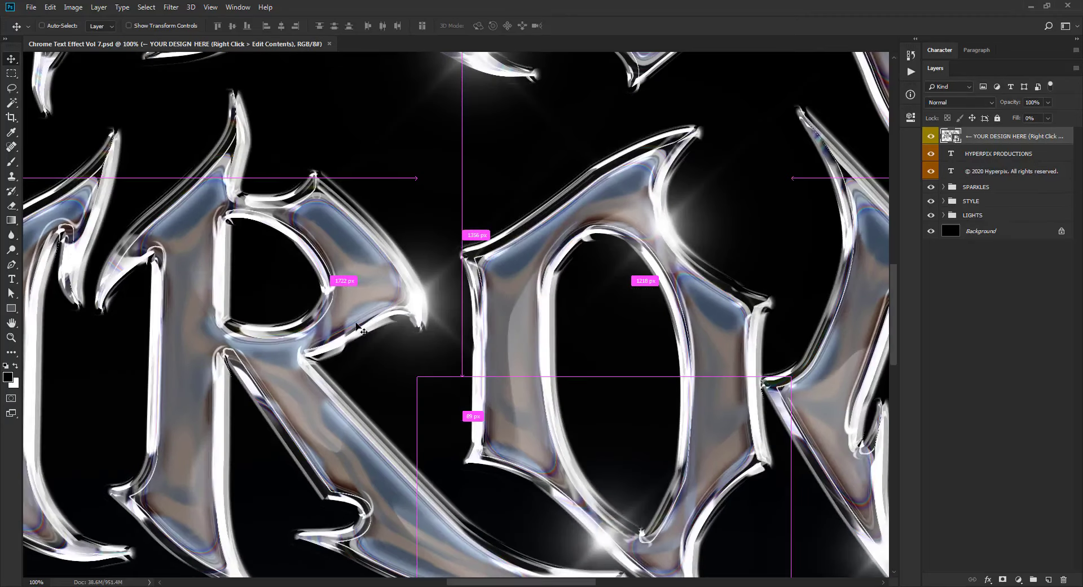
pyautogui.press('ctrl')
pyautogui.moveTo(301, 296); pyautogui.dragTo(626, 493)
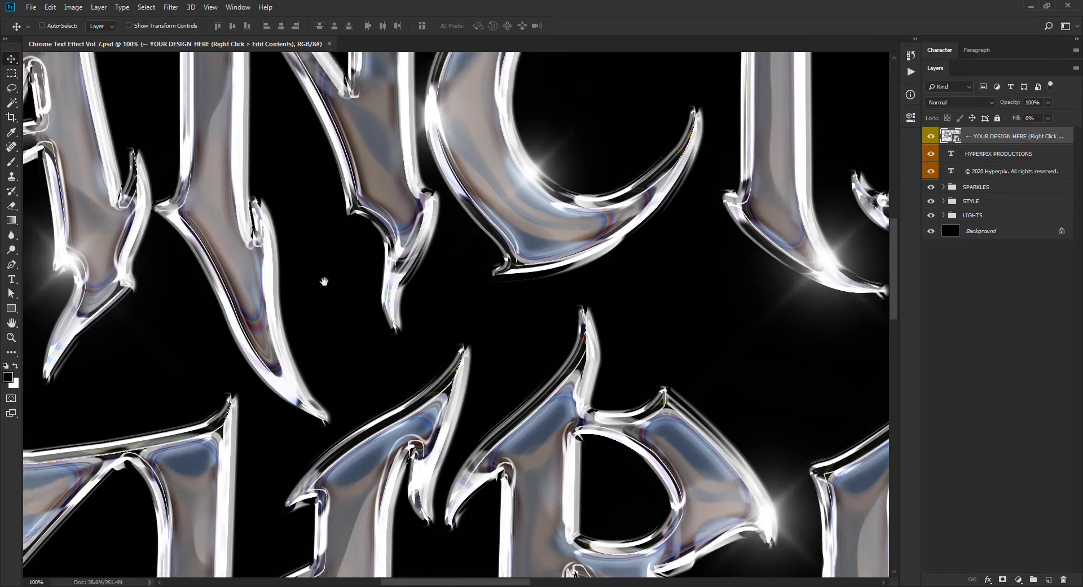
pyautogui.moveTo(266, 251); pyautogui.dragTo(262, 422)
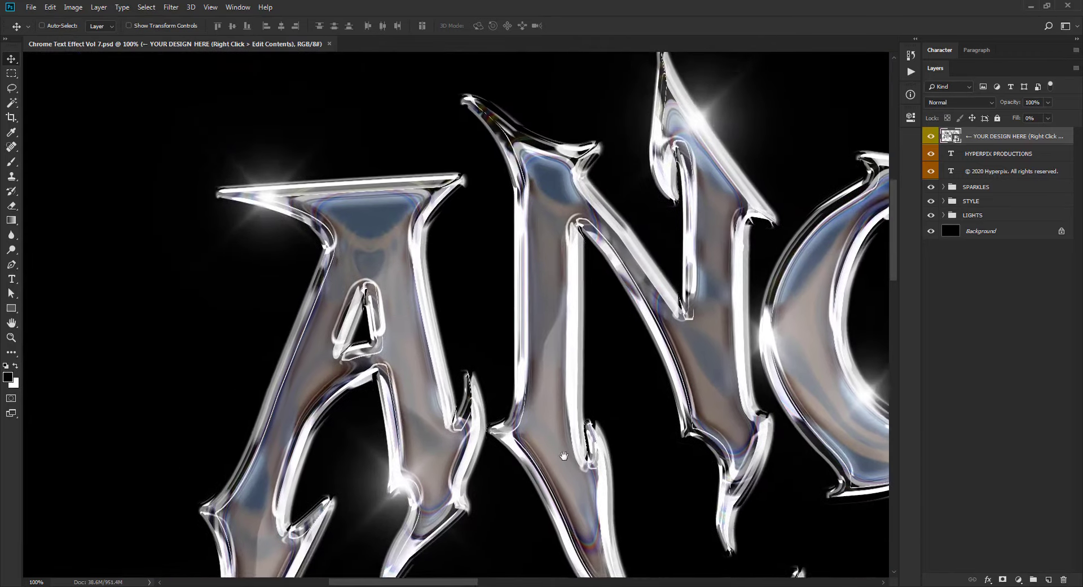
pyautogui.scroll(-5, 230, 387)
pyautogui.hscroll(5, 285, 358)
pyautogui.hotkey('ctrl', '-')
pyautogui.scroll(-5, 309, 418)
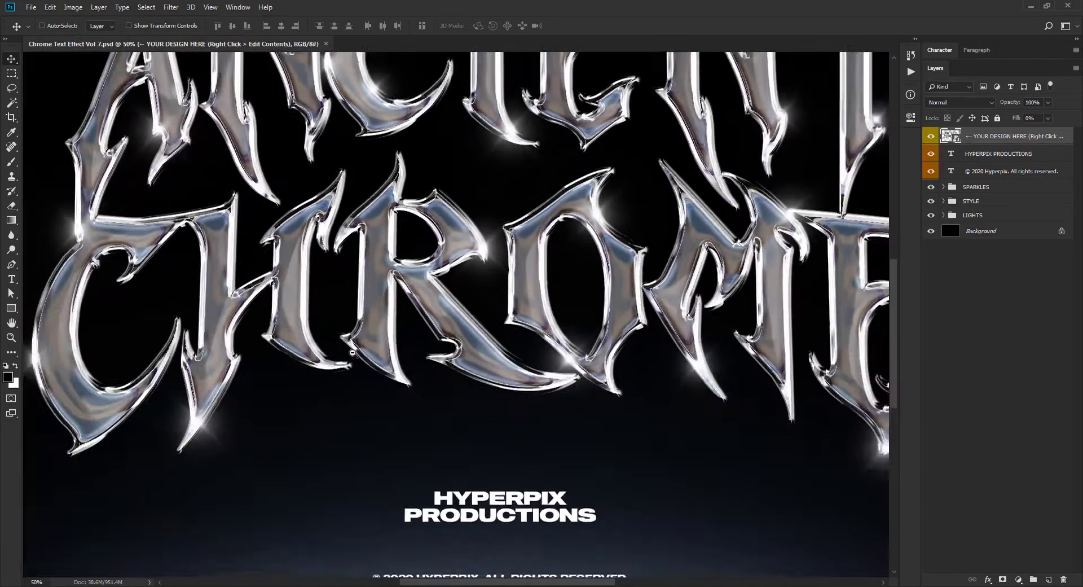
pyautogui.hotkey('ctrl', '-')
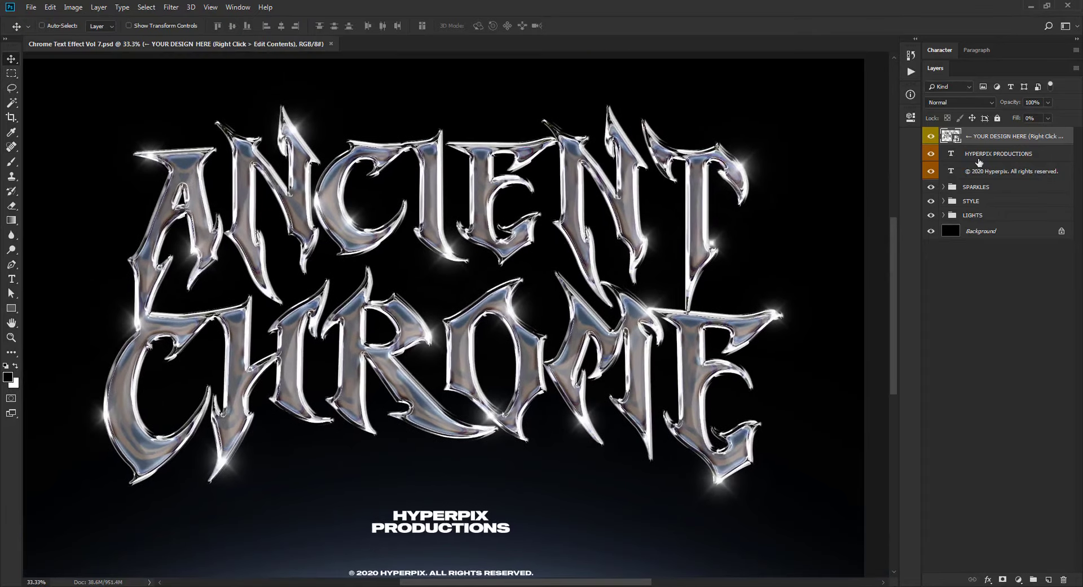
# Edit the design smart object's contents and retype the Ancient text layer as DRAGON
pyautogui.rightClick(1031, 137)
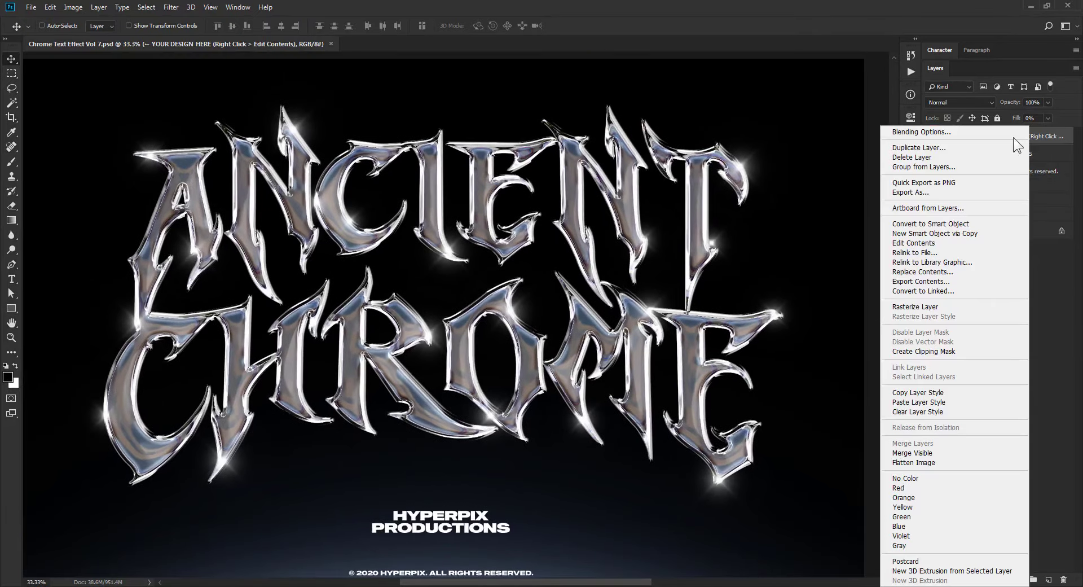
pyautogui.click(916, 243)
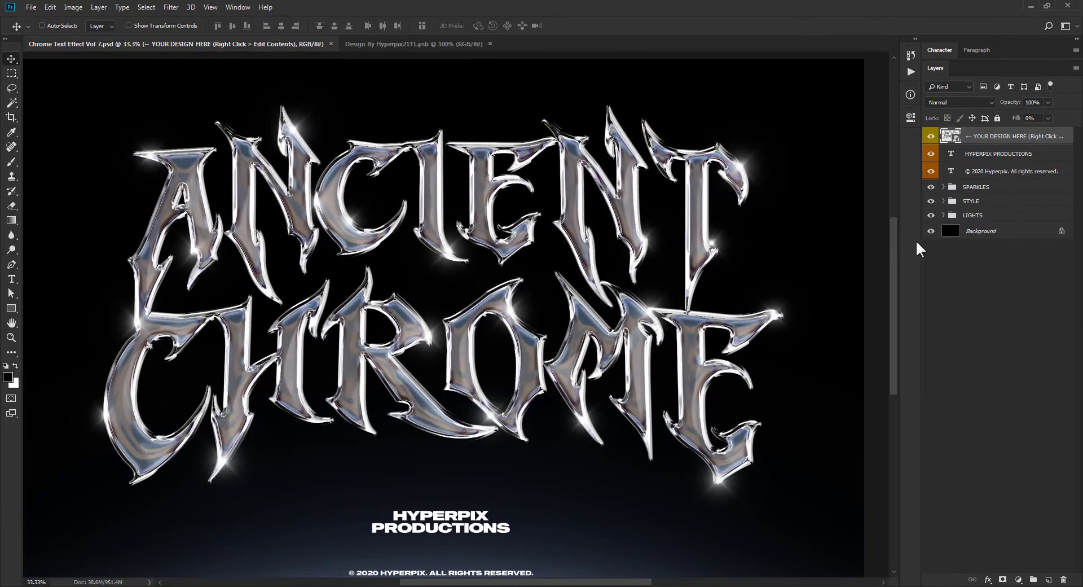
pyautogui.click(947, 140)
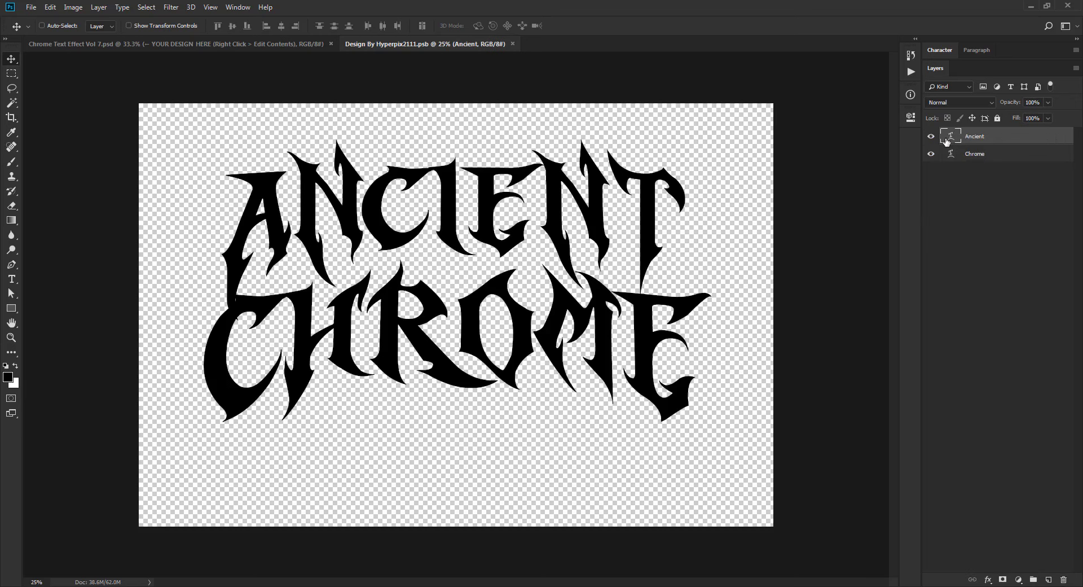
pyautogui.doubleClick(951, 137)
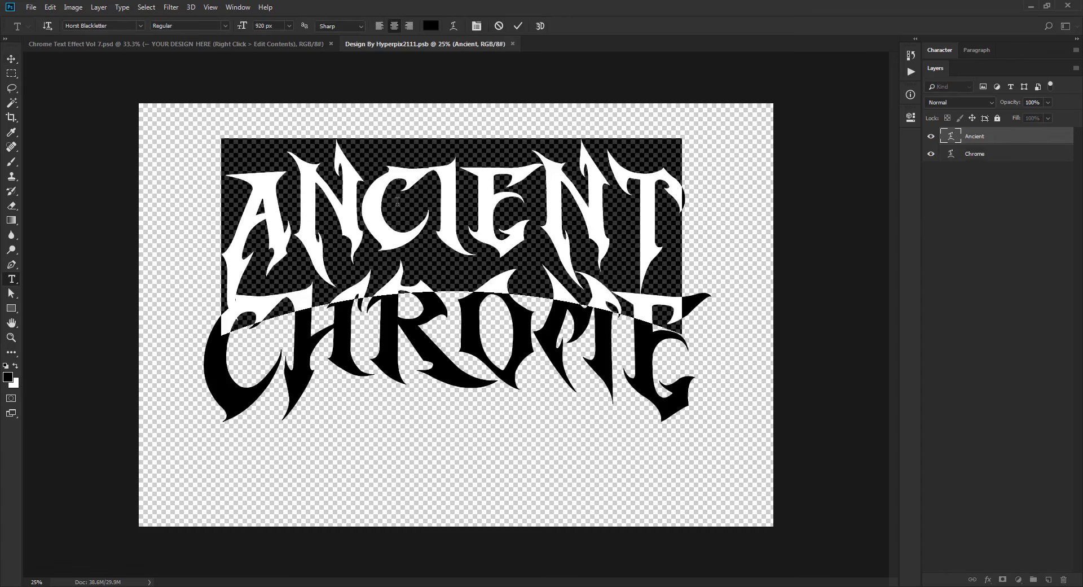
pyautogui.write('DRA')
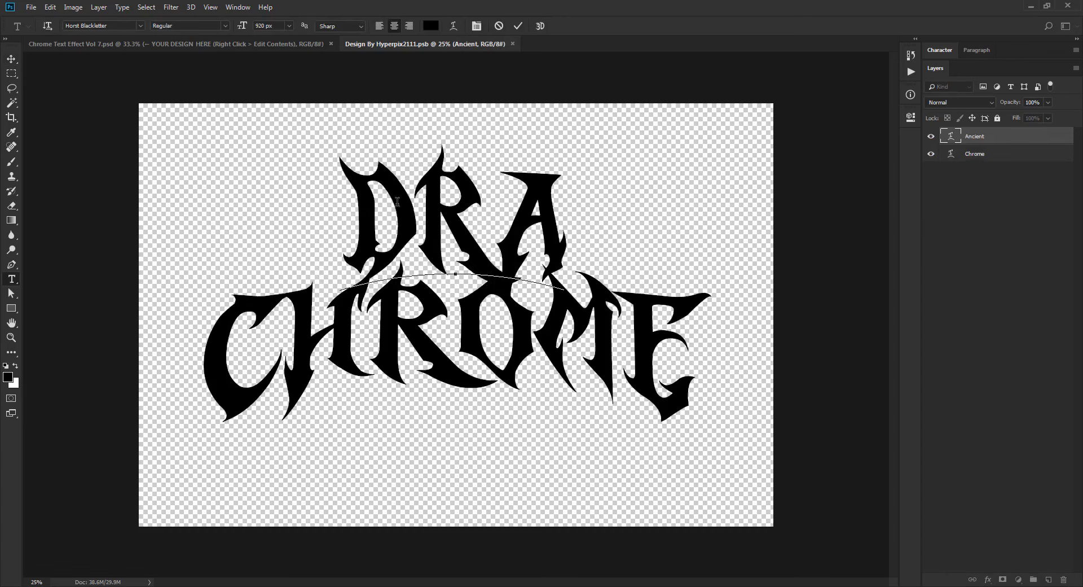
pyautogui.write('GON')
pyautogui.hotkey('ctrl', 'Return')
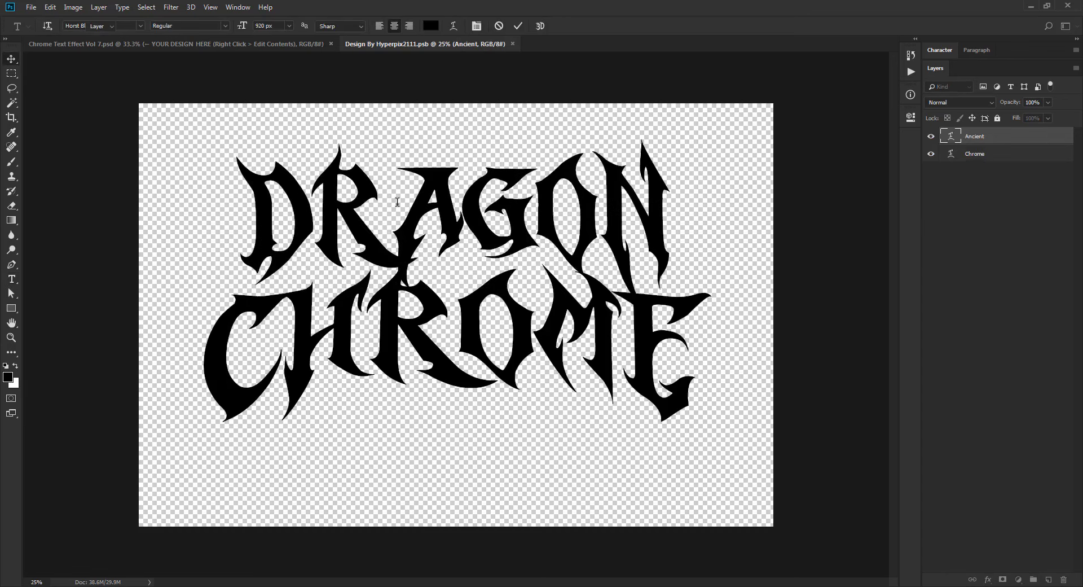
pyautogui.hotkey('ctrl', 'Return')
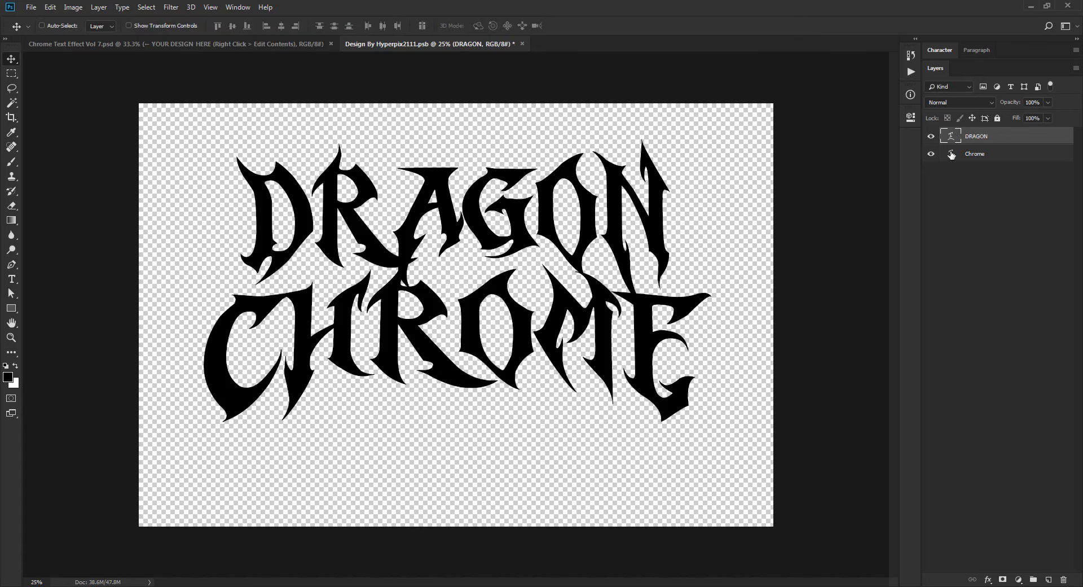
# Retype the bottom word CHROME as KNIGHT
pyautogui.doubleClick(952, 154)
pyautogui.write('KNIGHT')
pyautogui.hotkey('ctrl', 'Return')
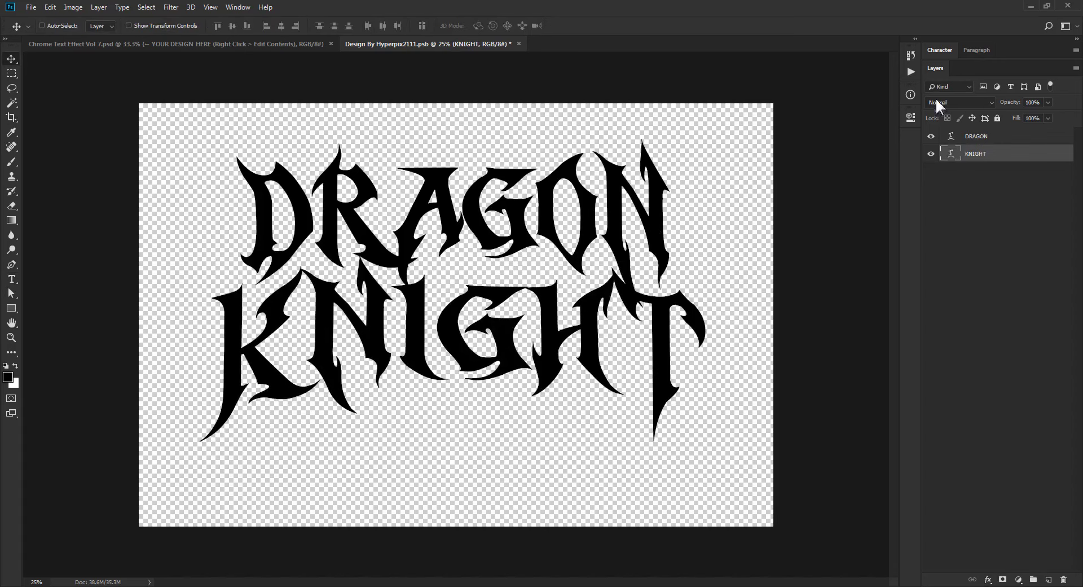
# Raise the leading of both the DRAGON and KNIGHT layers one notch in the Character panel
pyautogui.click(942, 48)
pyautogui.click(989, 262)
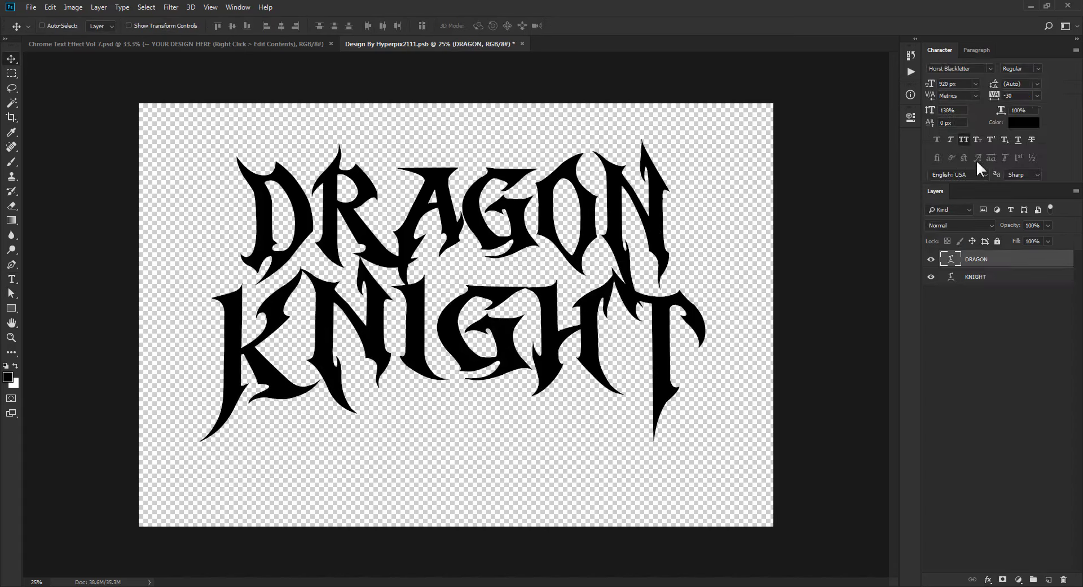
pyautogui.press('Up')
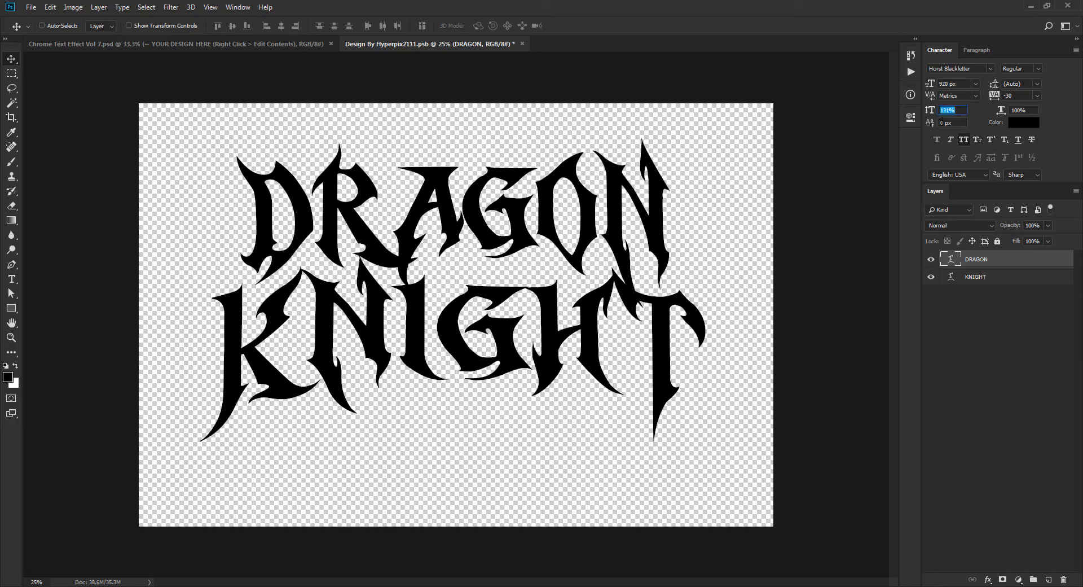
pyautogui.click(992, 278)
pyautogui.press('Up')
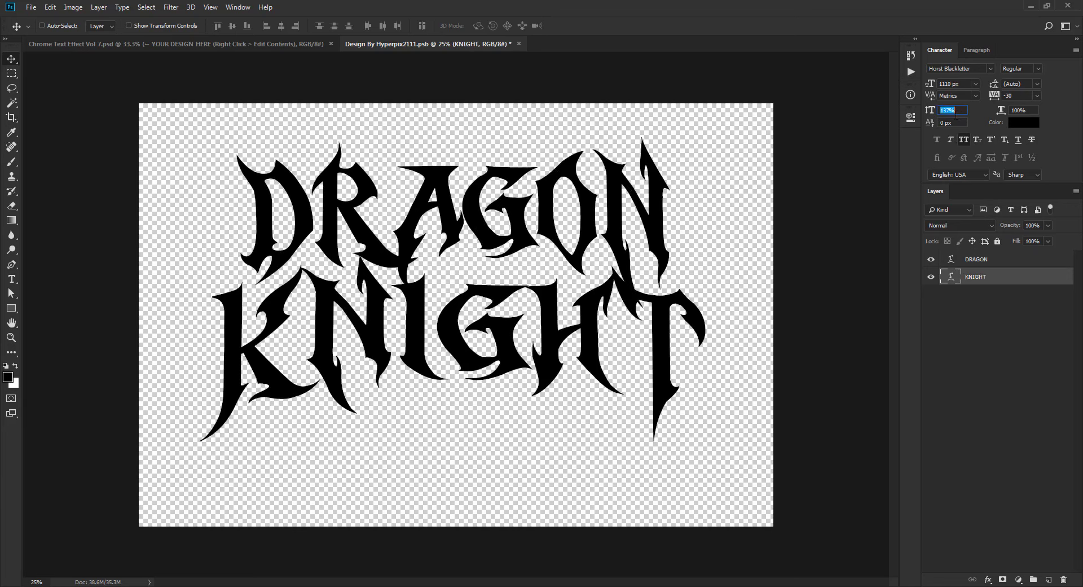
pyautogui.press('Return')
pyautogui.click(13, 281)
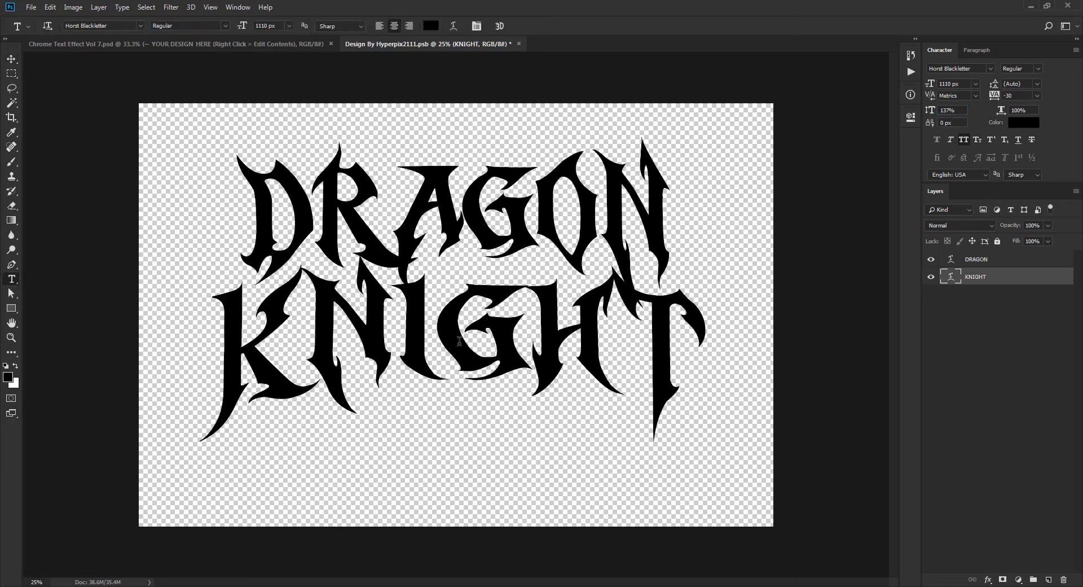
# Reduce the Arc Lower bend on KNIGHT so it is slightly less arched
pyautogui.rightClick(459, 341)
pyautogui.click(503, 320)
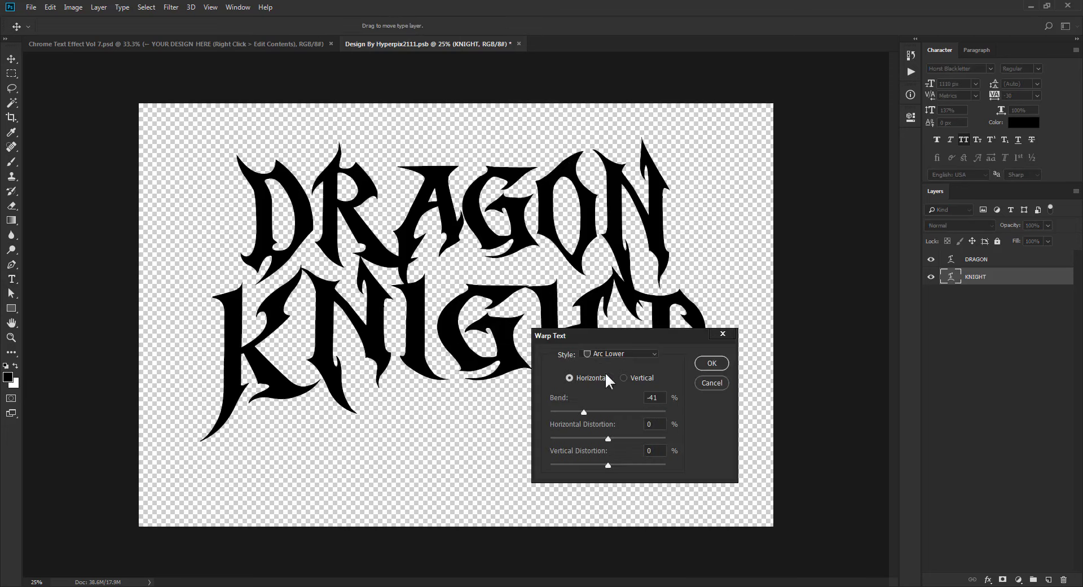
pyautogui.press('Down')
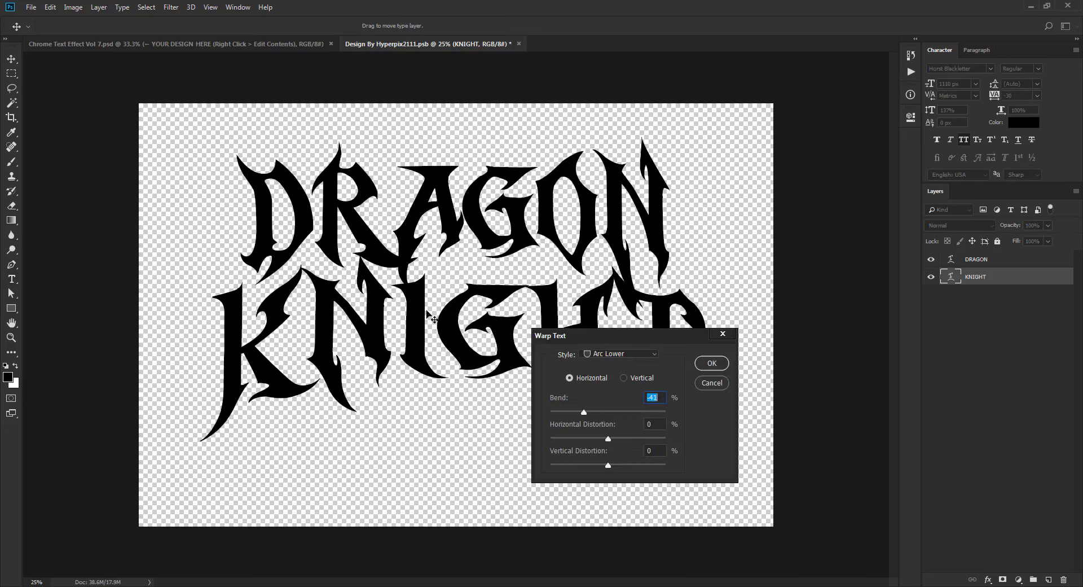
pyautogui.press('Up')
pyautogui.press('Up')
pyautogui.moveTo(563, 337); pyautogui.dragTo(652, 367)
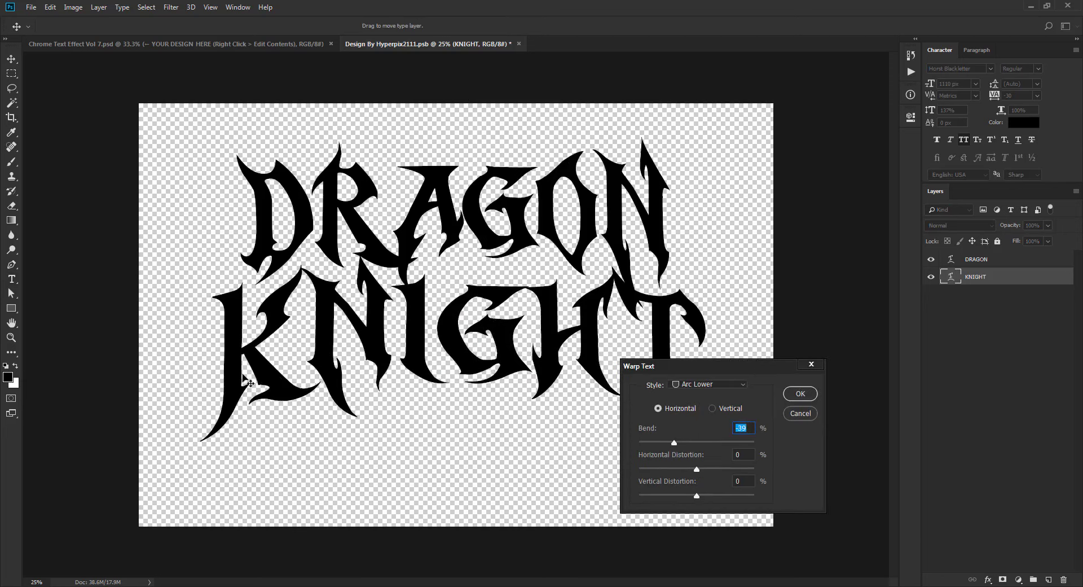
pyautogui.press('Return')
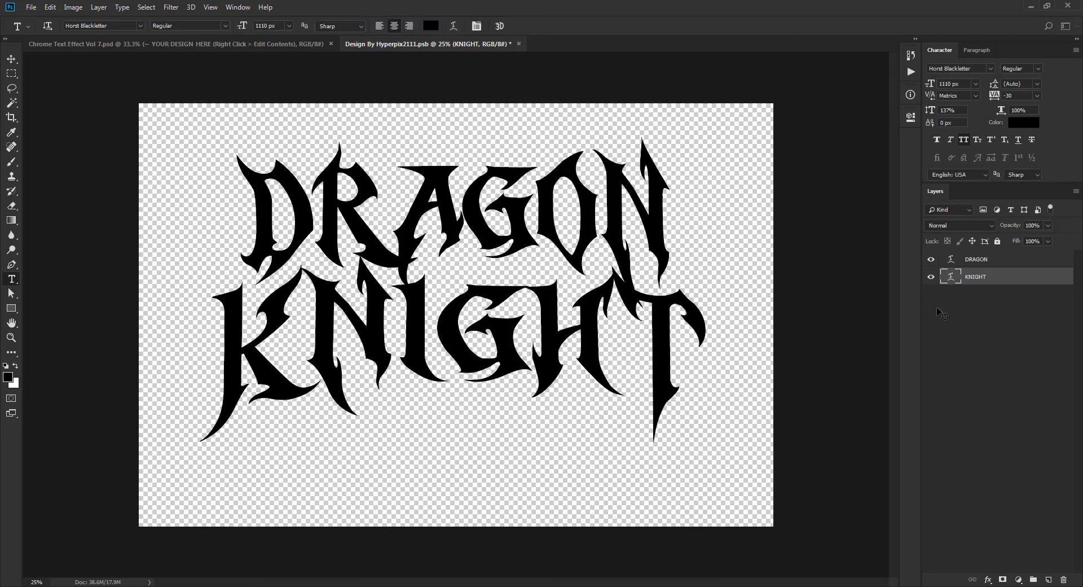
# Increase DRAGON's Arc Lower warp bend to about -29% so it arches more
pyautogui.click(995, 263)
pyautogui.rightClick(556, 251)
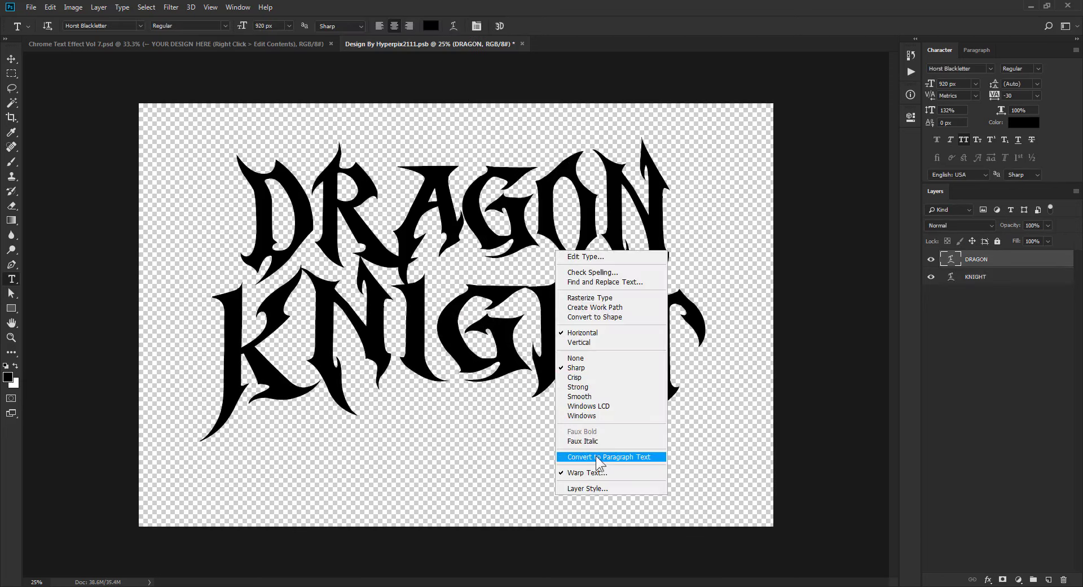
pyautogui.click(599, 472)
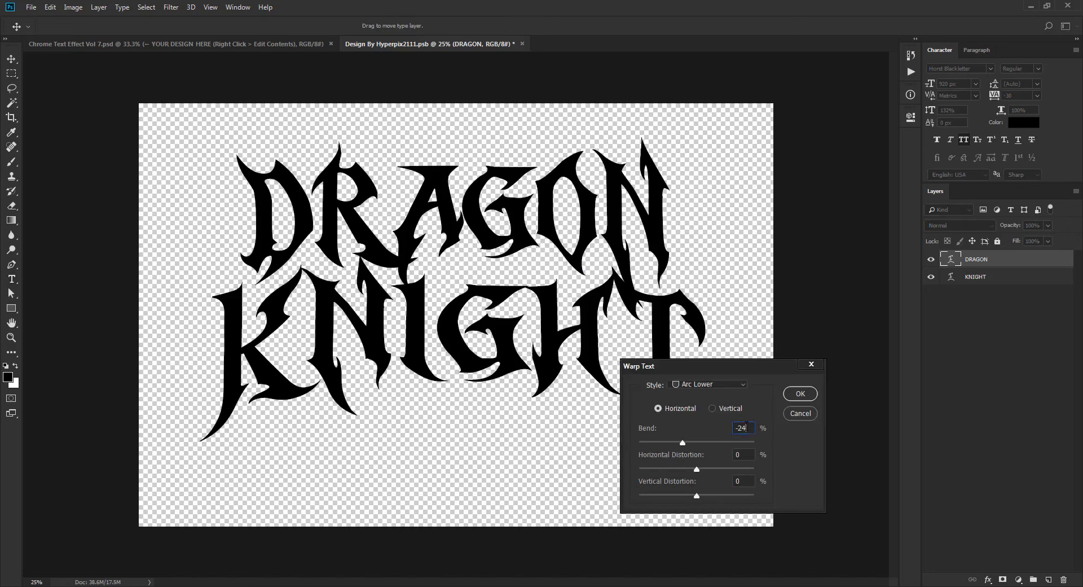
pyautogui.press('Down')
pyautogui.press('Down')
pyautogui.press('Down')
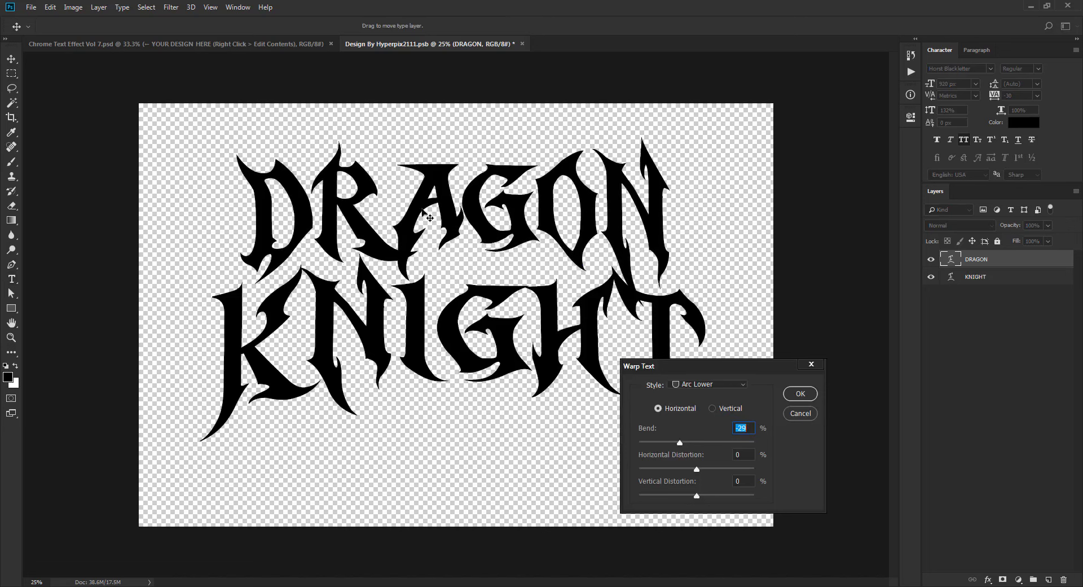
pyautogui.press('Return')
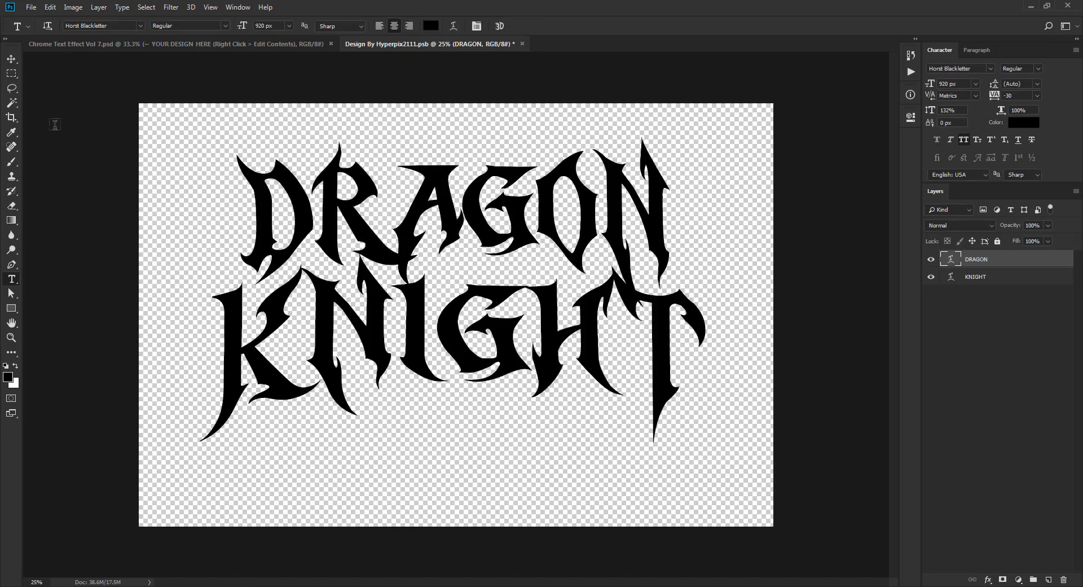
pyautogui.click(11, 60)
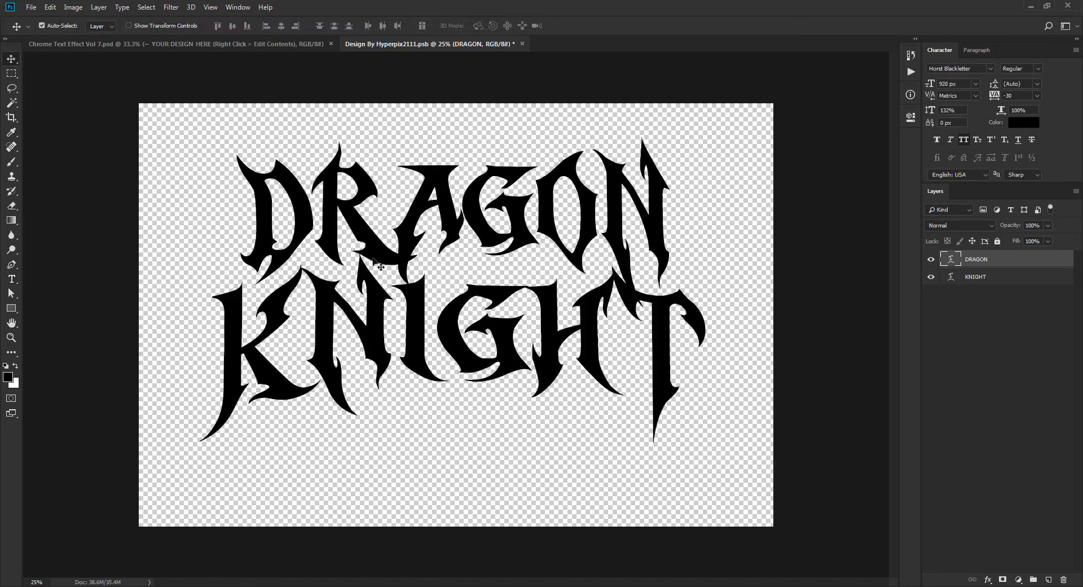
pyautogui.press('ctrl')
# Nudge DRAGON into position, then close the smart object contents and save the changes
pyautogui.moveTo(483, 236); pyautogui.dragTo(484, 235)
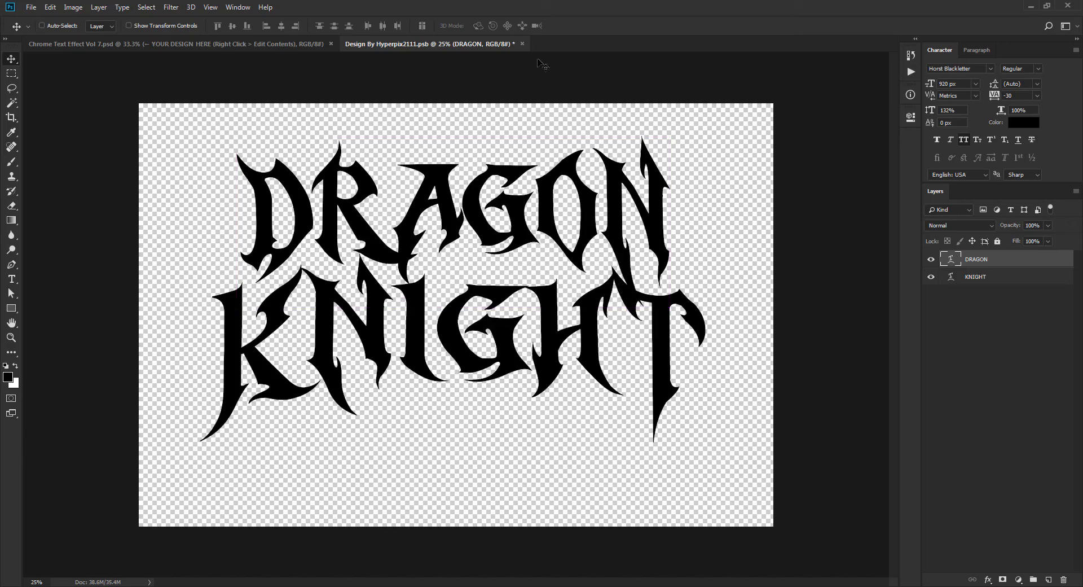
pyautogui.click(523, 43)
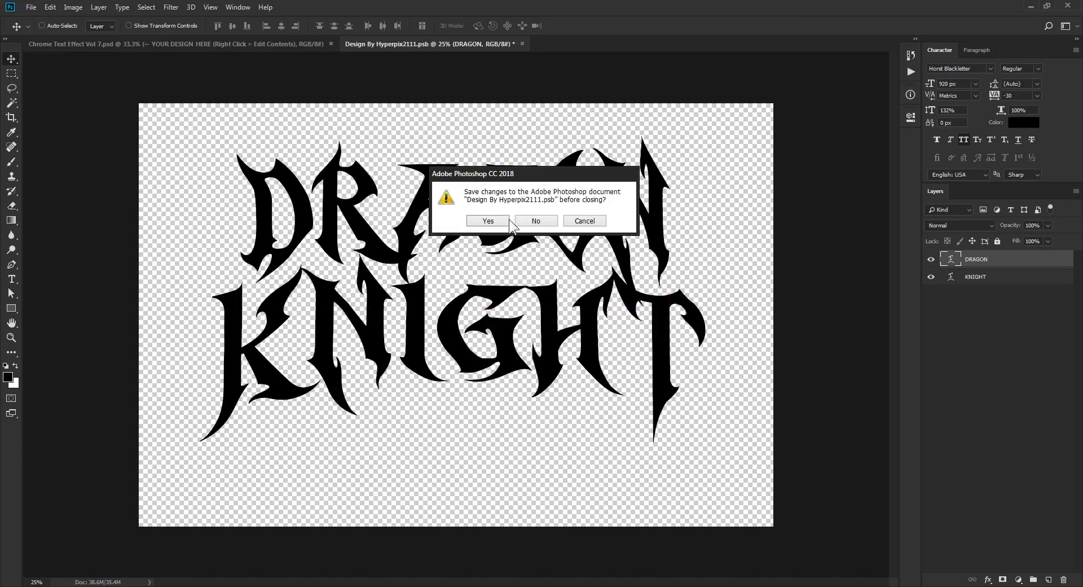
pyautogui.click(496, 224)
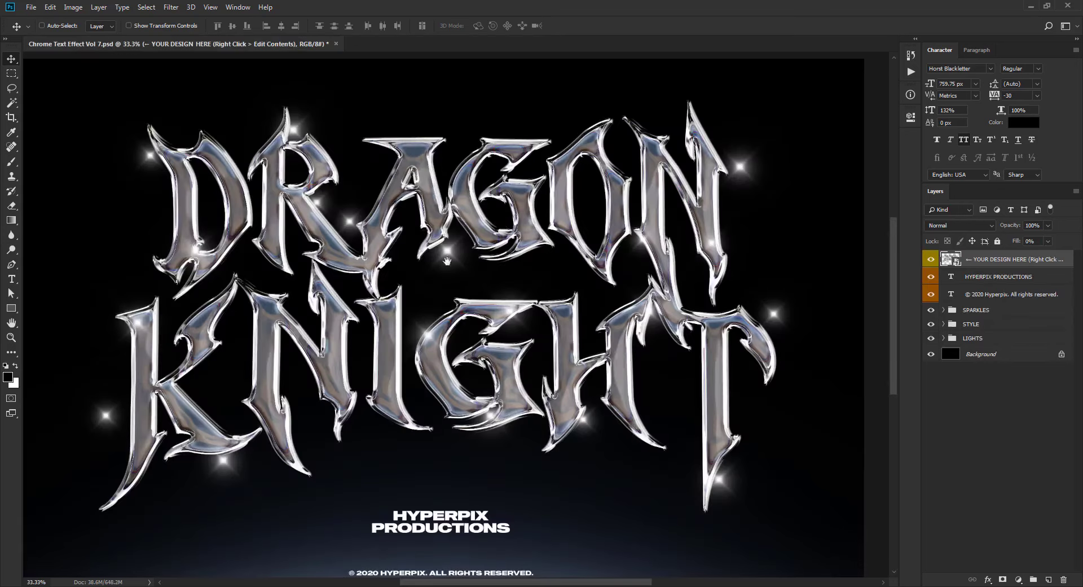
# Zoom in to inspect the chrome letters, zoom back out, and expand the SPARKLES group
pyautogui.moveTo(447, 260); pyautogui.dragTo(461, 242)
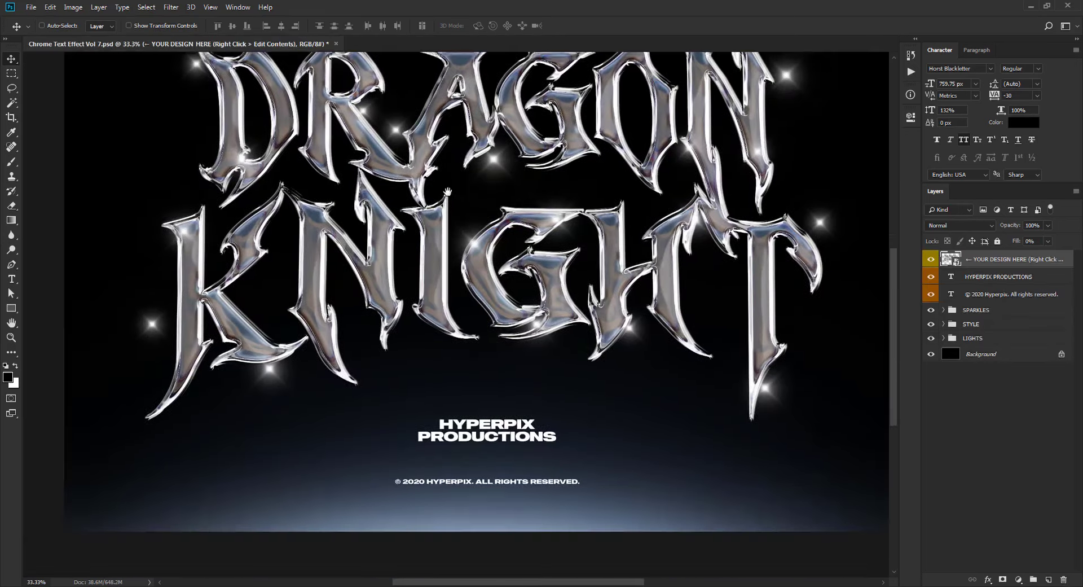
pyautogui.click(487, 225)
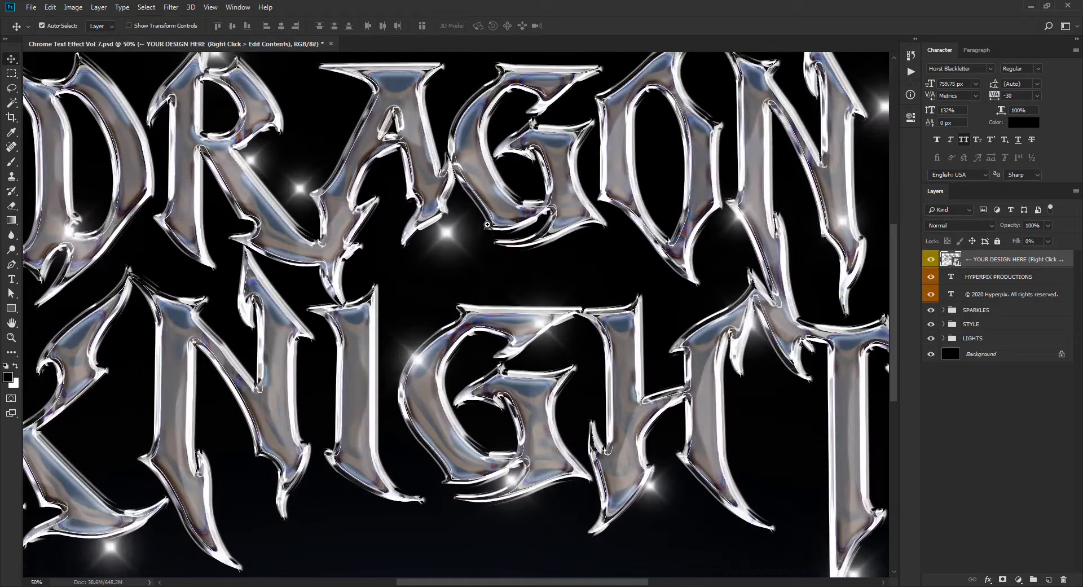
pyautogui.keyDown('alt'); pyautogui.click(470, 225); pyautogui.keyUp('alt')
pyautogui.keyDown('alt'); pyautogui.click(469, 225); pyautogui.keyUp('alt')
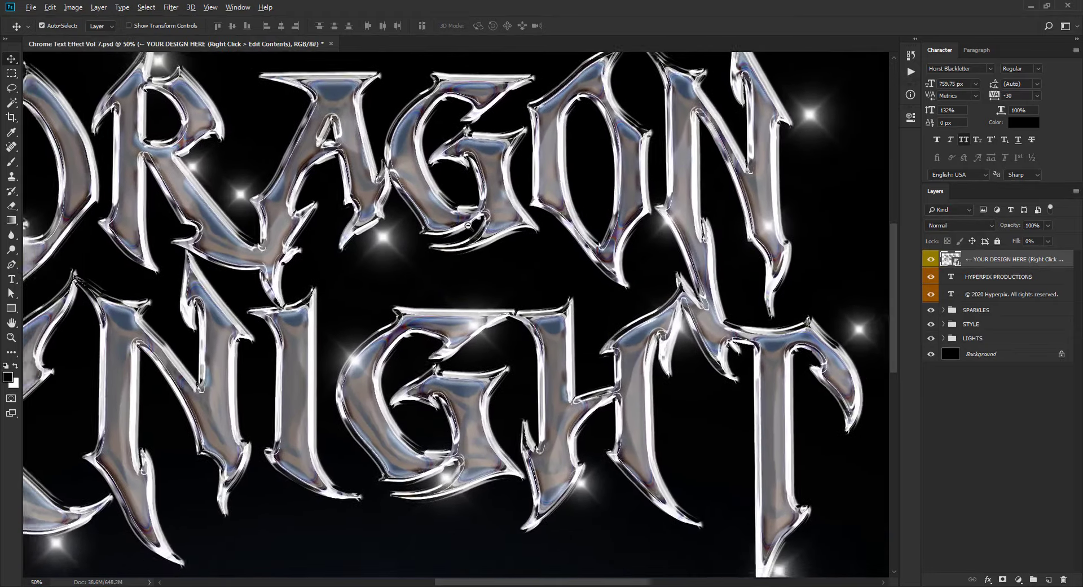
pyautogui.moveTo(395, 221); pyautogui.dragTo(508, 233)
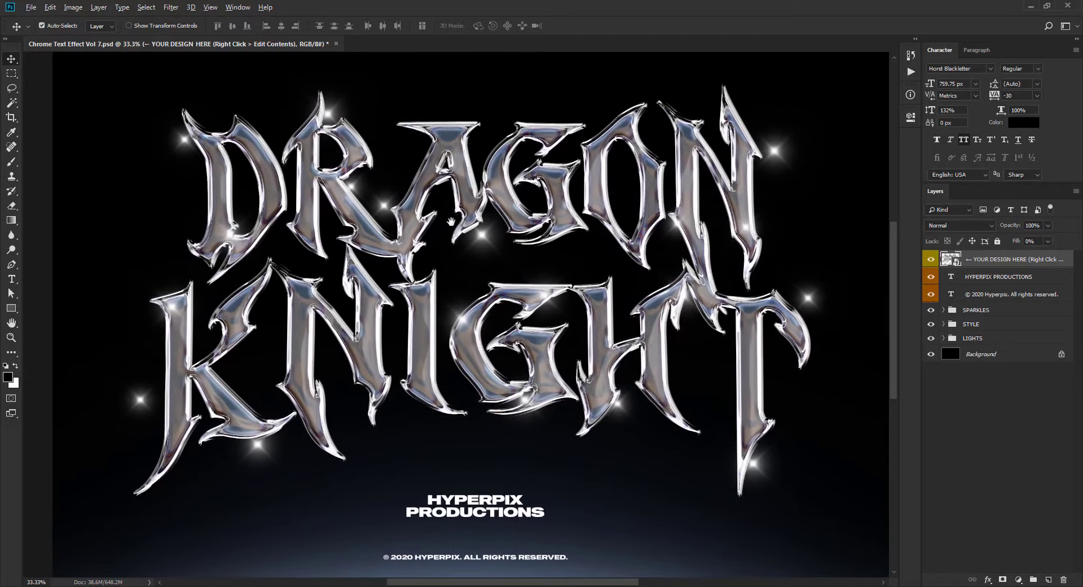
pyautogui.click(944, 310)
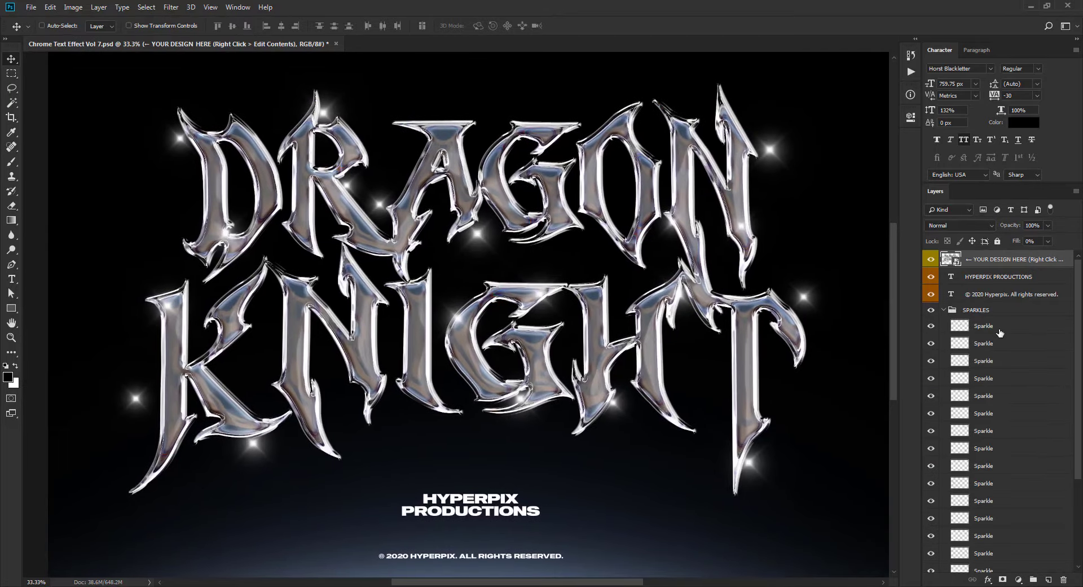
# Move one sparkle down-left and delete the rest of the Sparkle layers
pyautogui.click(1001, 330)
pyautogui.moveTo(653, 214); pyautogui.dragTo(611, 200)
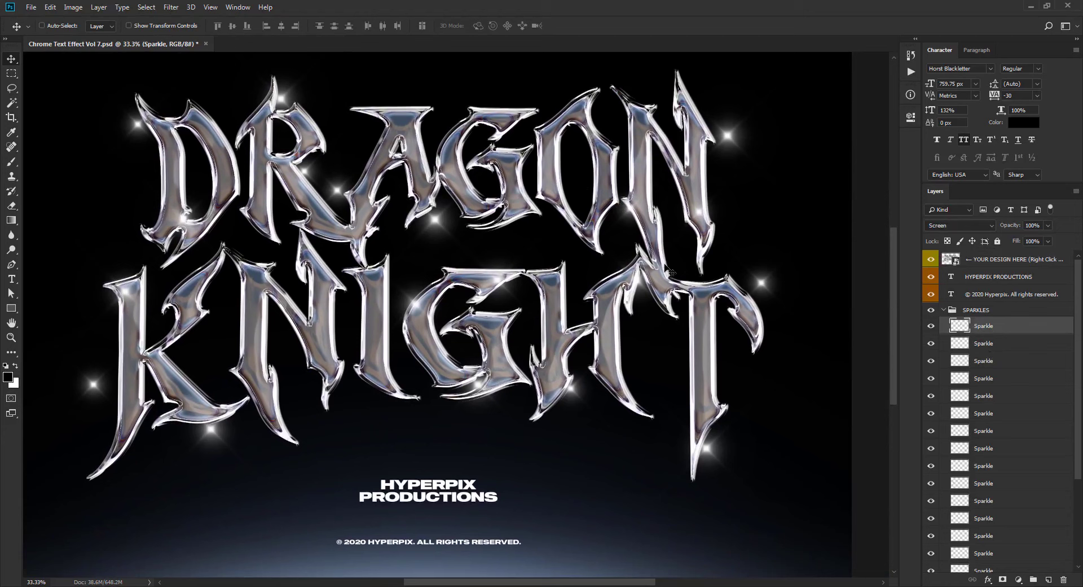
pyautogui.press('ctrl')
pyautogui.moveTo(642, 199); pyautogui.dragTo(506, 280)
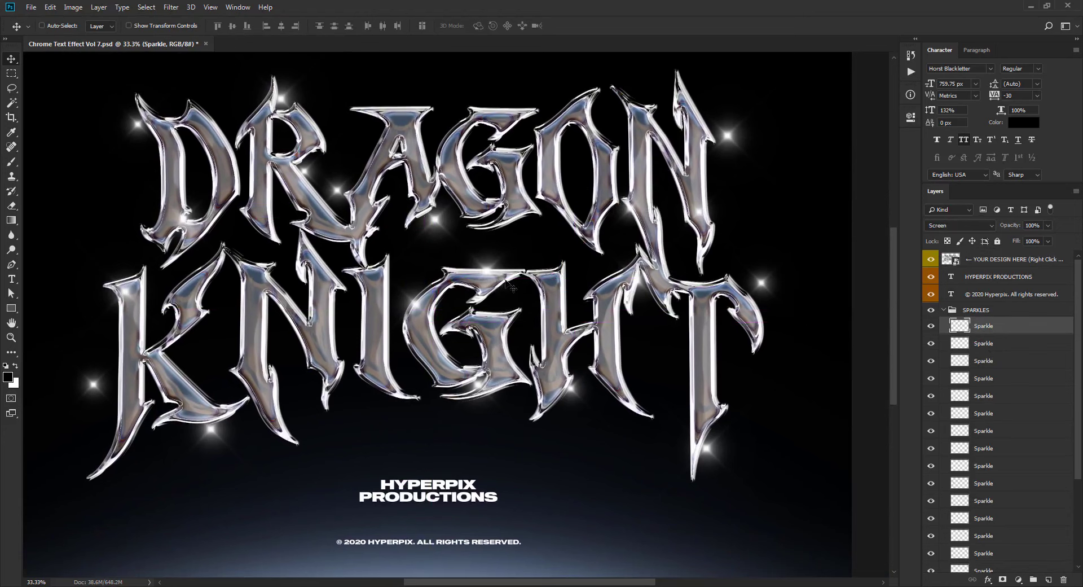
pyautogui.scroll(-5, 988, 429)
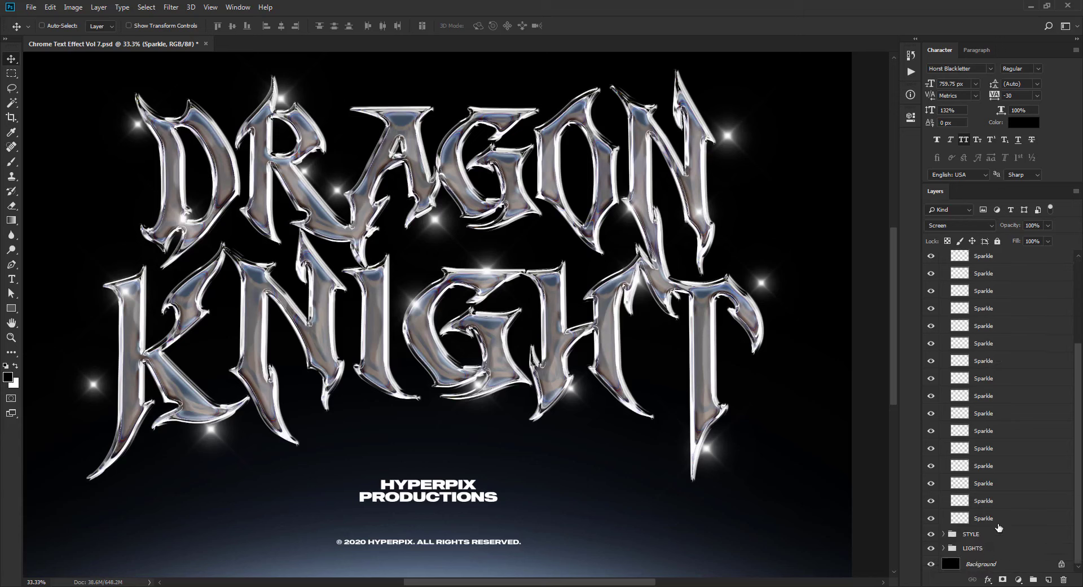
pyautogui.keyDown('shift'); pyautogui.click(996, 520); pyautogui.keyUp('shift')
pyautogui.click(1064, 580)
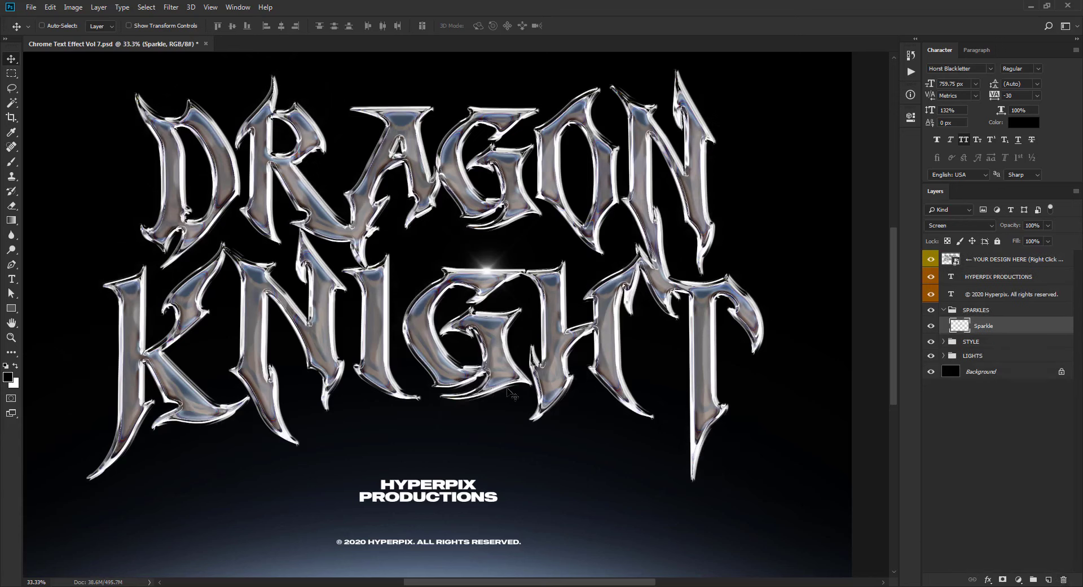
# Alt-drag copies of the remaining sparkle onto and around the lettering
pyautogui.hotkey('ctrl', 't')
pyautogui.press('Return')
pyautogui.moveTo(461, 322)
pyautogui.mouseDown()
pyautogui.moveTo(609, 355)
pyautogui.moveTo(391, 267)
pyautogui.mouseUp()
pyautogui.moveTo(450, 222)
pyautogui.mouseDown()
pyautogui.moveTo(256, 444)
pyautogui.moveTo(169, 402)
pyautogui.moveTo(702, 265)
pyautogui.moveTo(271, 277)
pyautogui.moveTo(627, 406)
pyautogui.moveTo(355, 337)
pyautogui.moveTo(364, 367)
pyautogui.moveTo(539, 370)
pyautogui.moveTo(599, 308)
pyautogui.moveTo(191, 226)
pyautogui.moveTo(233, 351)
pyautogui.moveTo(549, 509)
pyautogui.moveTo(636, 505)
pyautogui.moveTo(753, 418)
pyautogui.moveTo(339, 304)
pyautogui.moveTo(479, 233)
pyautogui.moveTo(193, 422)
pyautogui.moveTo(457, 414)
pyautogui.moveTo(321, 302)
pyautogui.mouseUp()
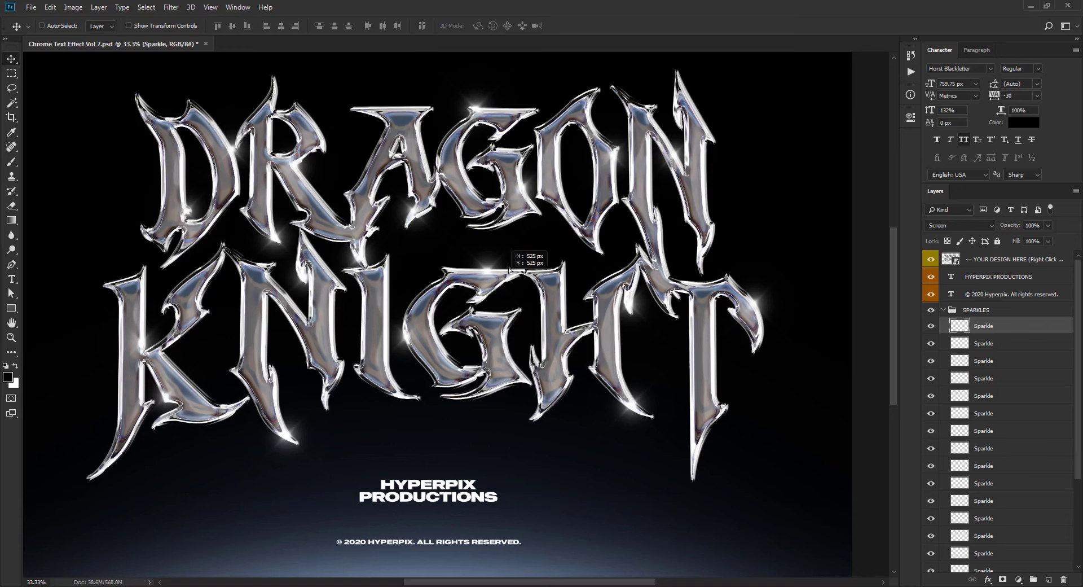
# Place a stretched-wide sparkle copy atop the R, another at the T's top-right tip, and adjust another along the letter edges
pyautogui.moveTo(330, 305); pyautogui.dragTo(296, 226)
pyautogui.moveTo(360, 258); pyautogui.dragTo(360, 258)
pyautogui.hotkey('ctrl', 't')
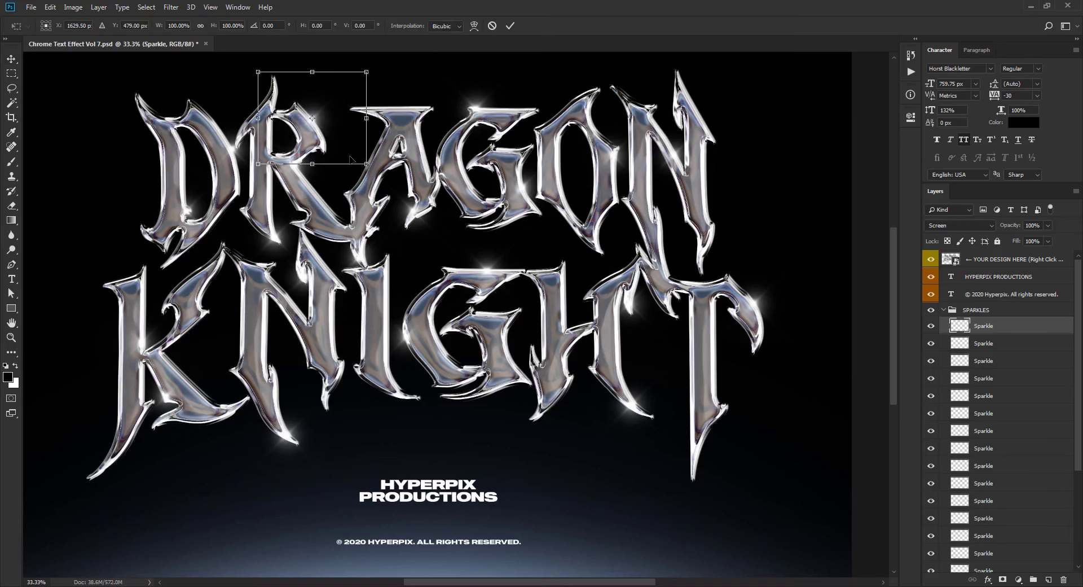
pyautogui.moveTo(372, 119); pyautogui.dragTo(333, 119)
pyautogui.press('Return')
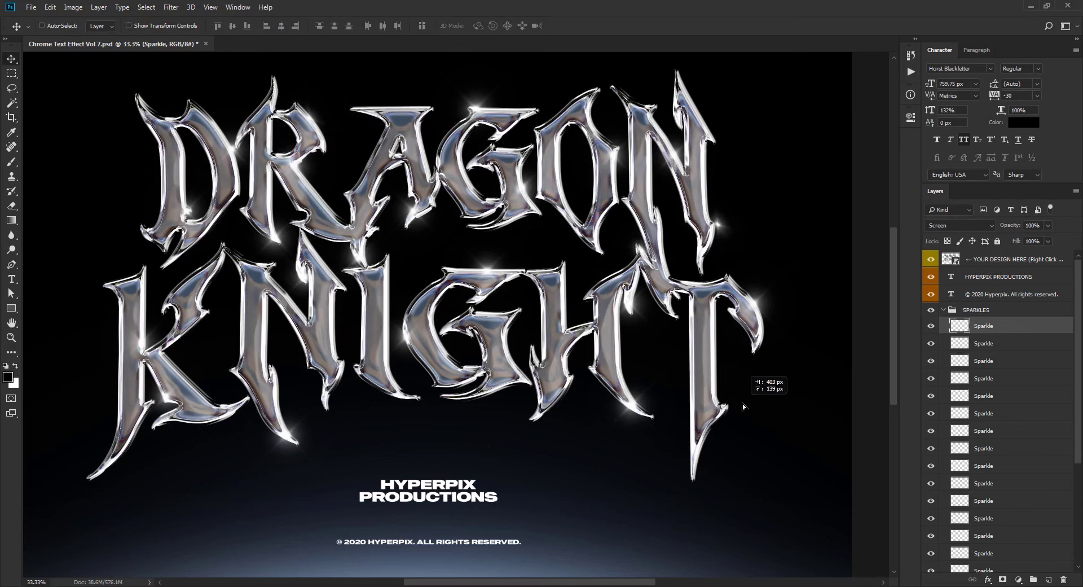
pyautogui.moveTo(651, 386); pyautogui.dragTo(750, 308)
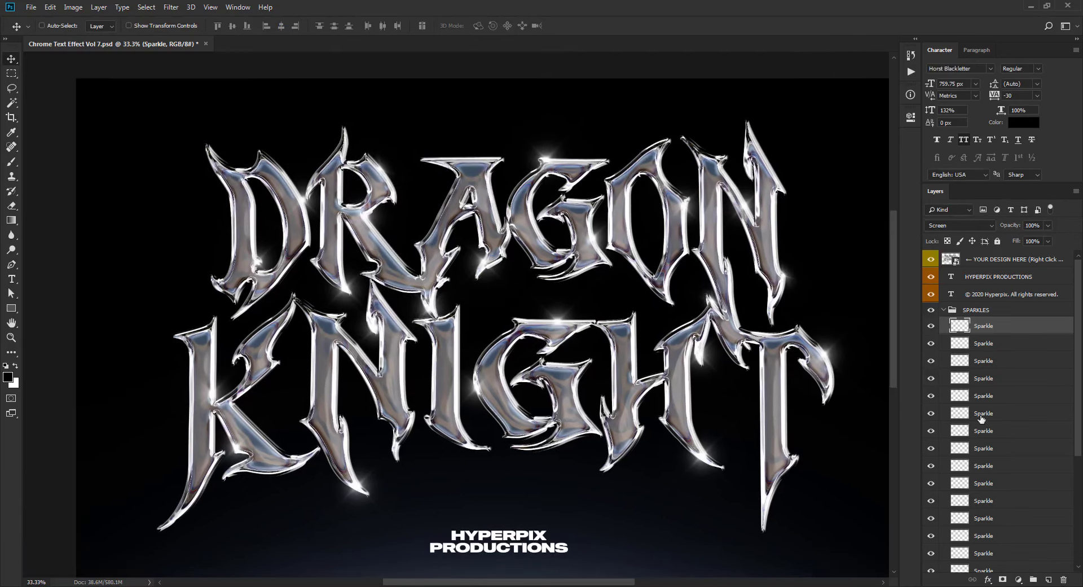
pyautogui.moveTo(436, 343)
pyautogui.mouseDown()
pyautogui.moveTo(398, 432)
pyautogui.moveTo(407, 418)
pyautogui.moveTo(677, 487)
pyautogui.moveTo(356, 355)
pyautogui.moveTo(340, 337)
pyautogui.mouseUp()
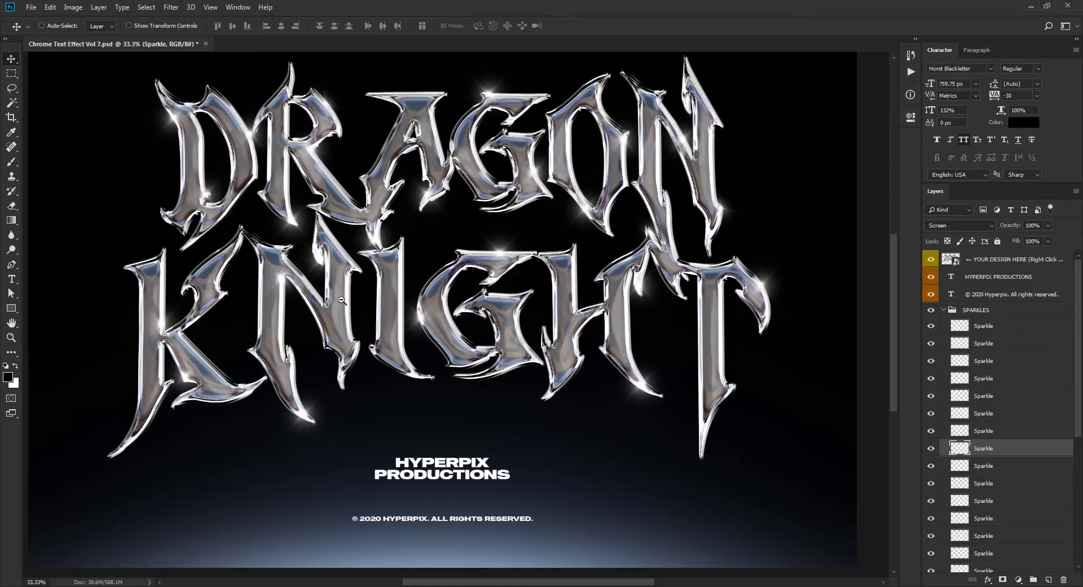
# Collapse SPARKLES and retype the HYPERPIX PRODUCTIONS caption layer as YOUR DESIGN NAME
pyautogui.keyDown('alt'); pyautogui.click(342, 300); pyautogui.keyUp('alt')
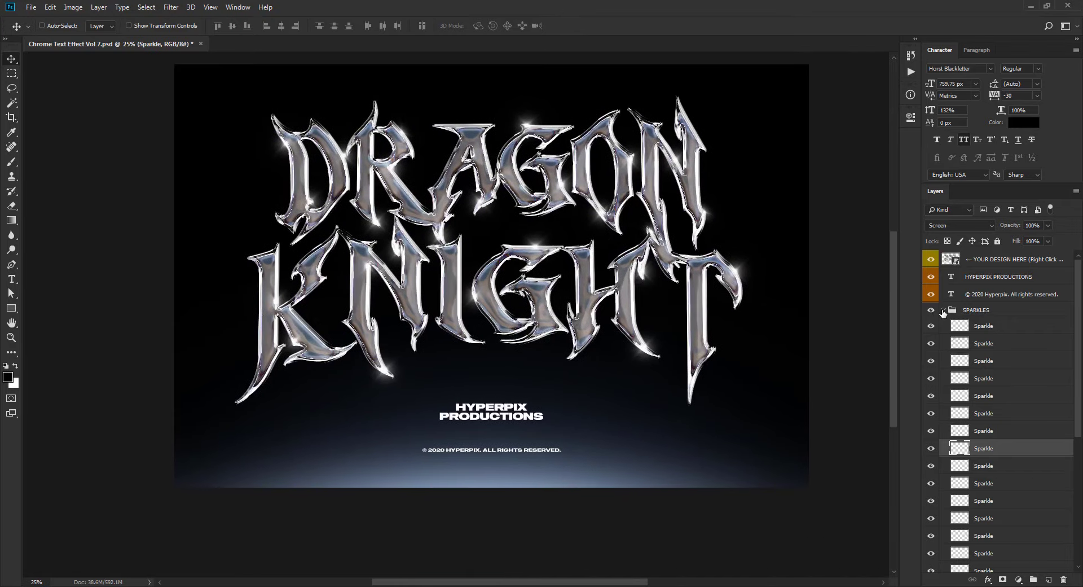
pyautogui.click(945, 310)
pyautogui.click(974, 280)
pyautogui.doubleClick(952, 277)
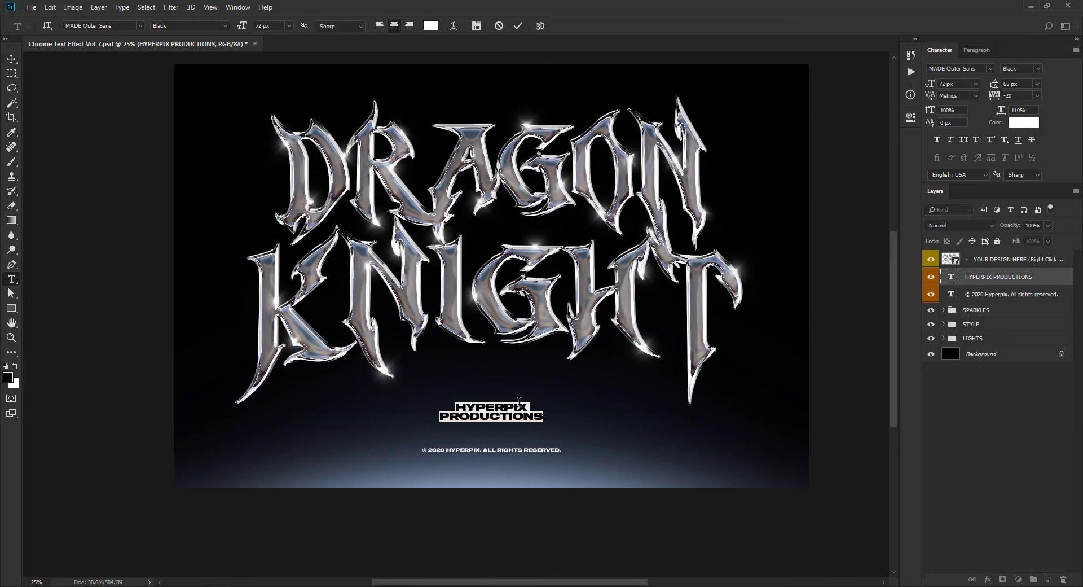
pyautogui.write('YOUR')
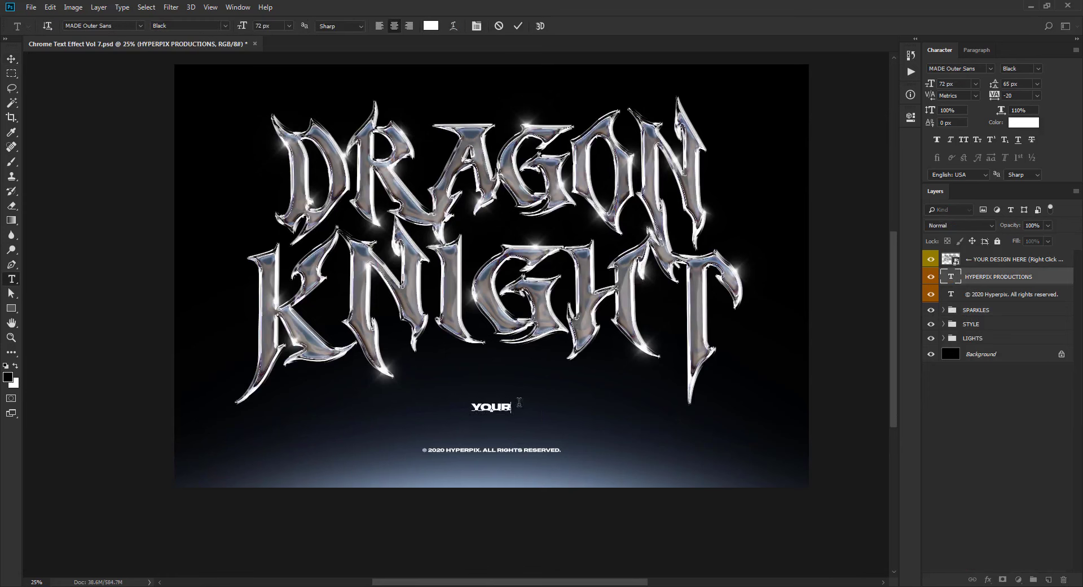
pyautogui.write(' DESIGN NA')
pyautogui.write('ME')
pyautogui.hotkey('ctrl', 'Return')
pyautogui.press('v')
pyautogui.hscroll(2, 867, 398)
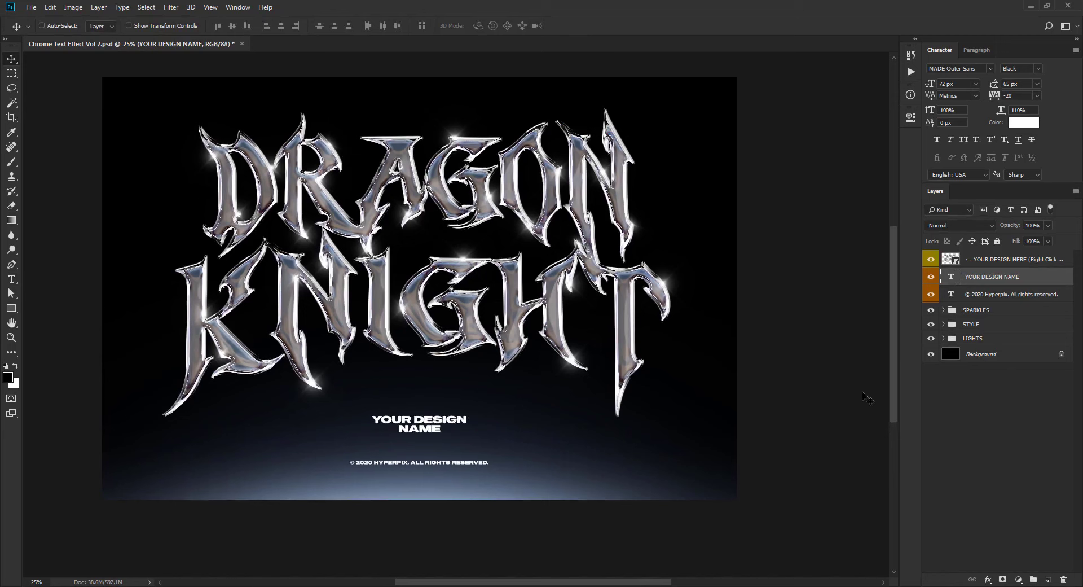
# Set the top Light layer's Color Overlay to teal-green #5eb88c
pyautogui.click(944, 338)
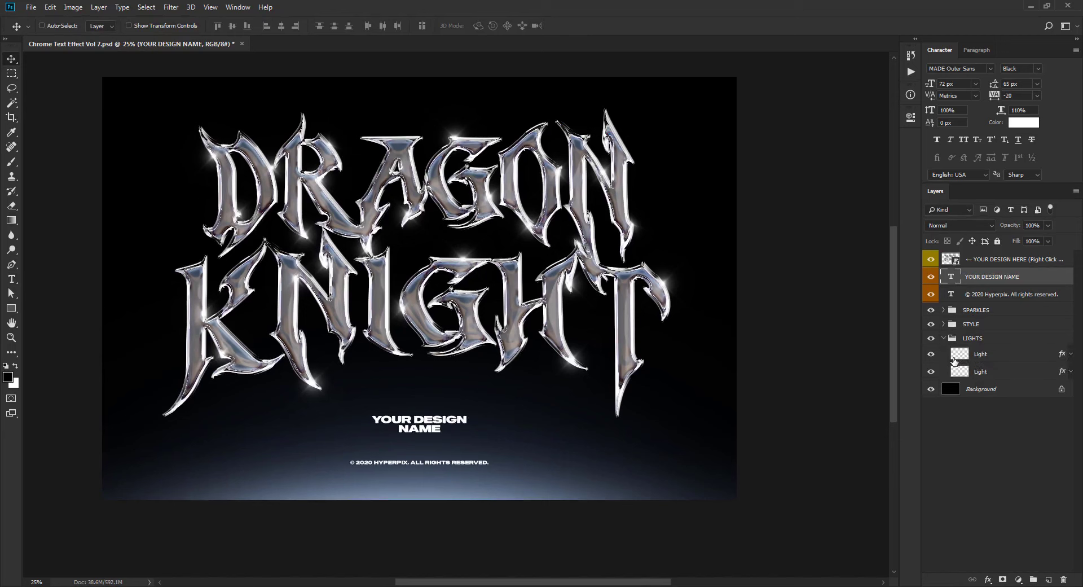
pyautogui.click(1027, 355)
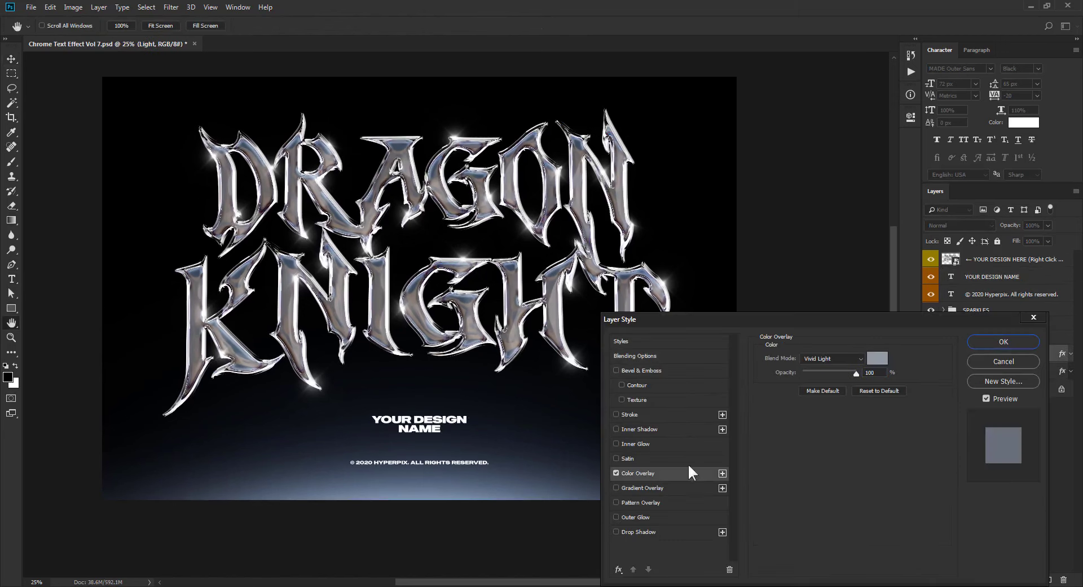
pyautogui.click(878, 361)
pyautogui.moveTo(858, 262); pyautogui.dragTo(818, 153)
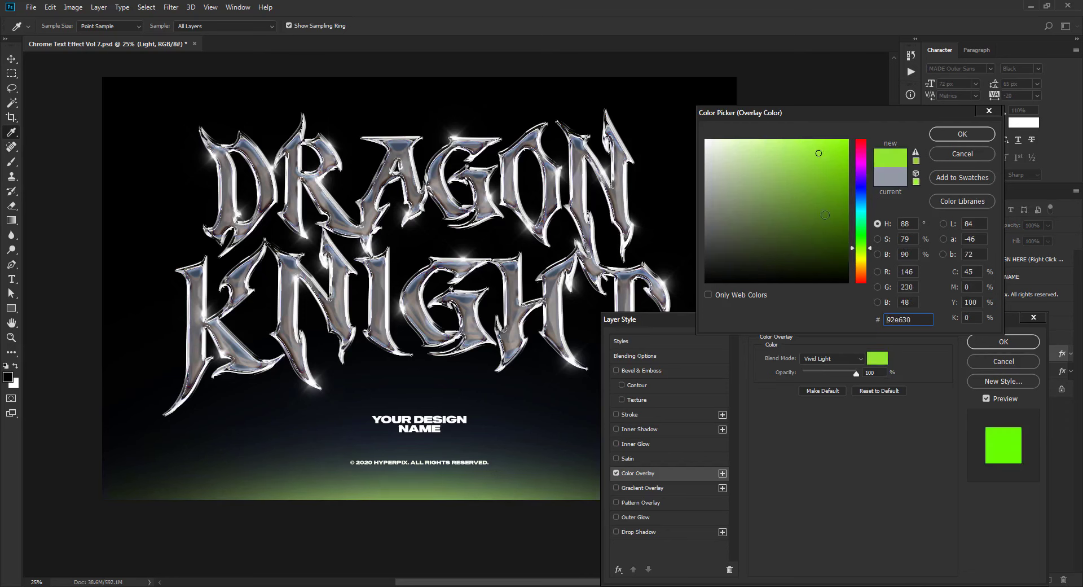
pyautogui.click(861, 224)
pyautogui.click(776, 179)
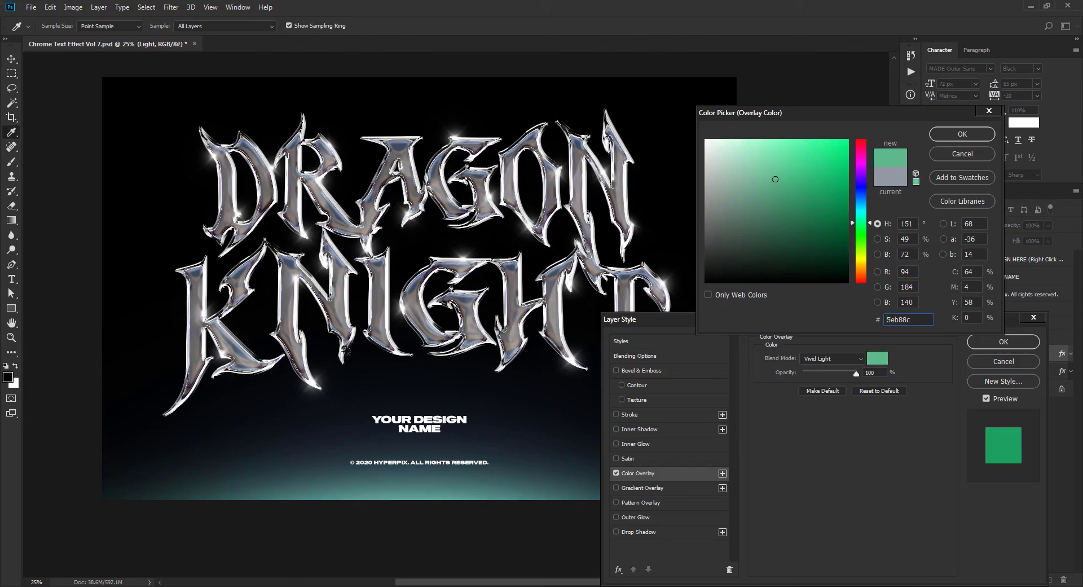
pyautogui.press('Return')
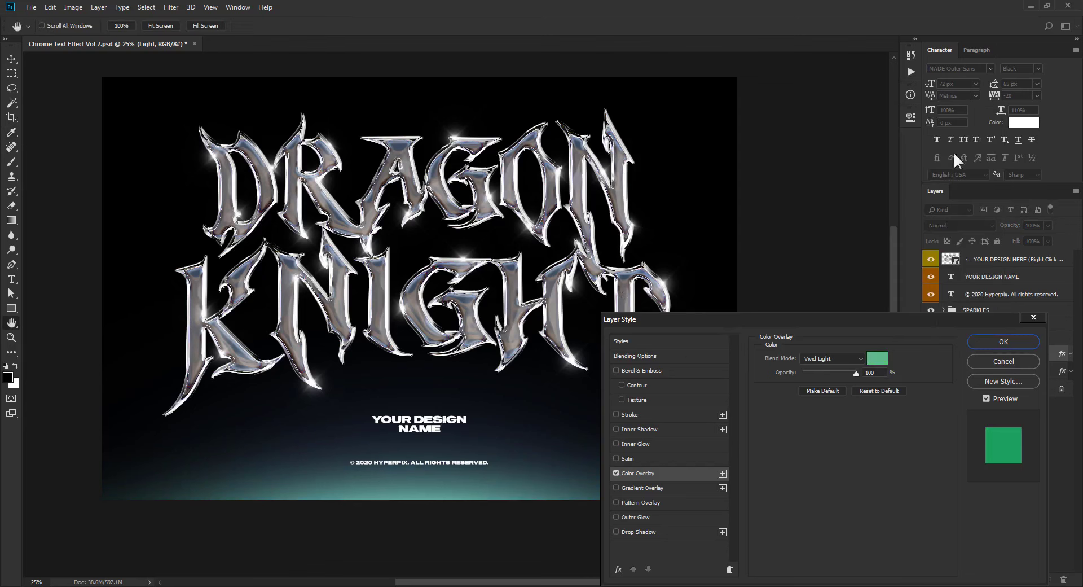
pyautogui.click(995, 337)
# Try a green overlay colour on the other Light layer, then discard it and close the style dialog
pyautogui.doubleClick(1016, 371)
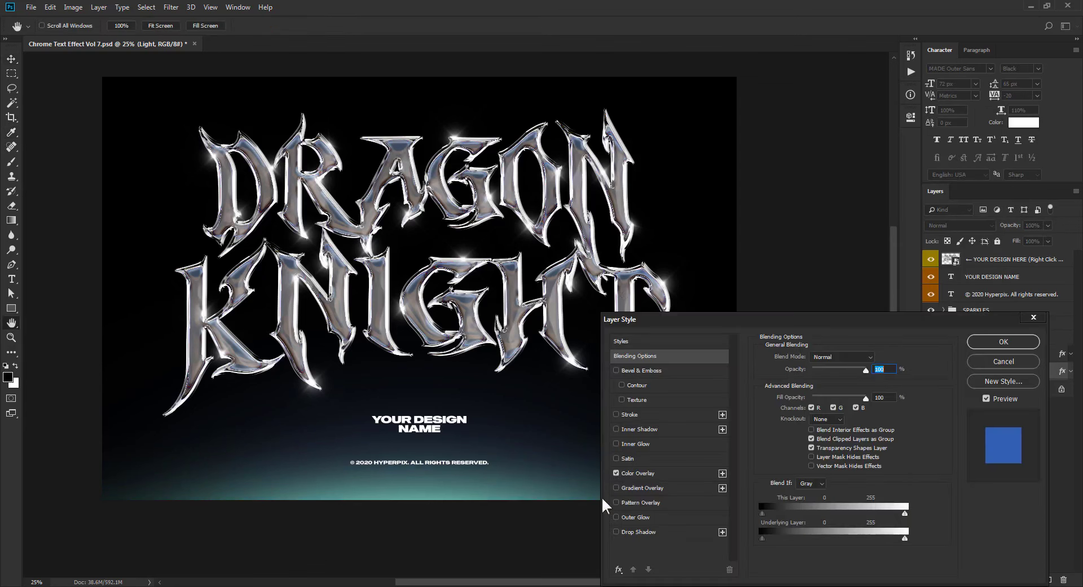
pyautogui.click(650, 473)
pyautogui.click(878, 358)
pyautogui.click(788, 259)
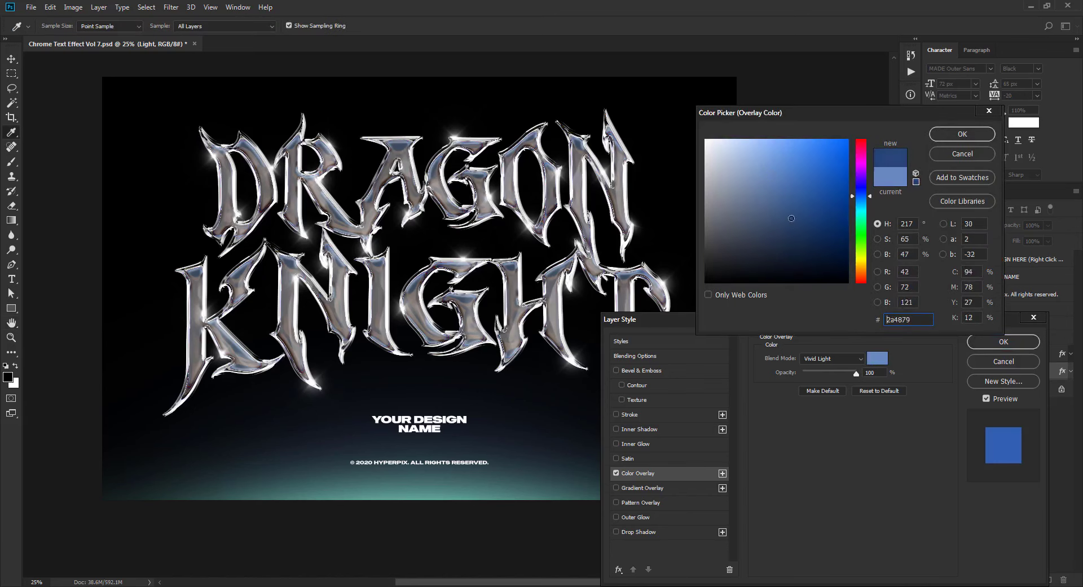
pyautogui.click(738, 191)
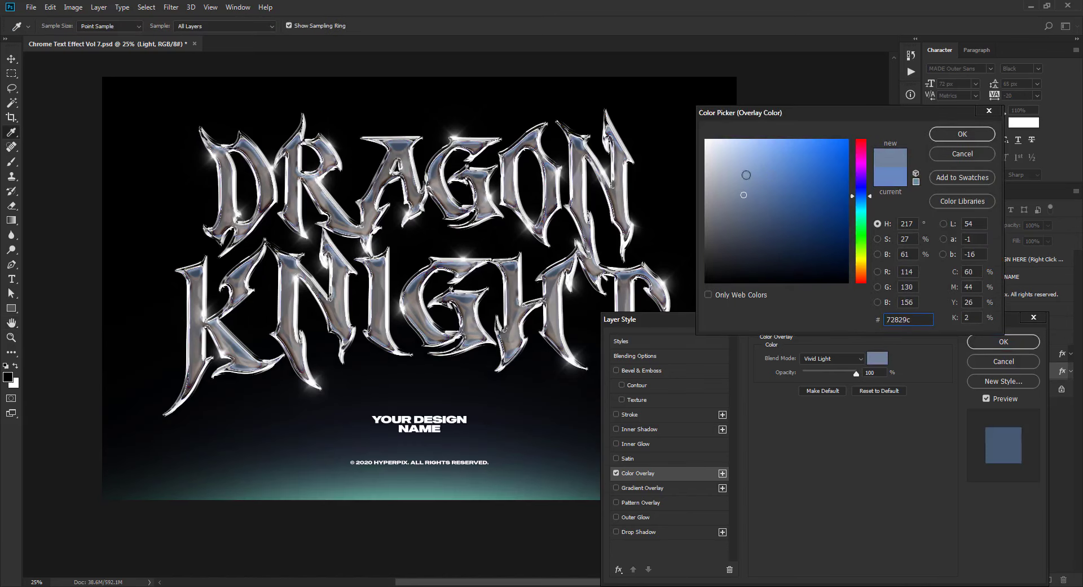
pyautogui.click(862, 251)
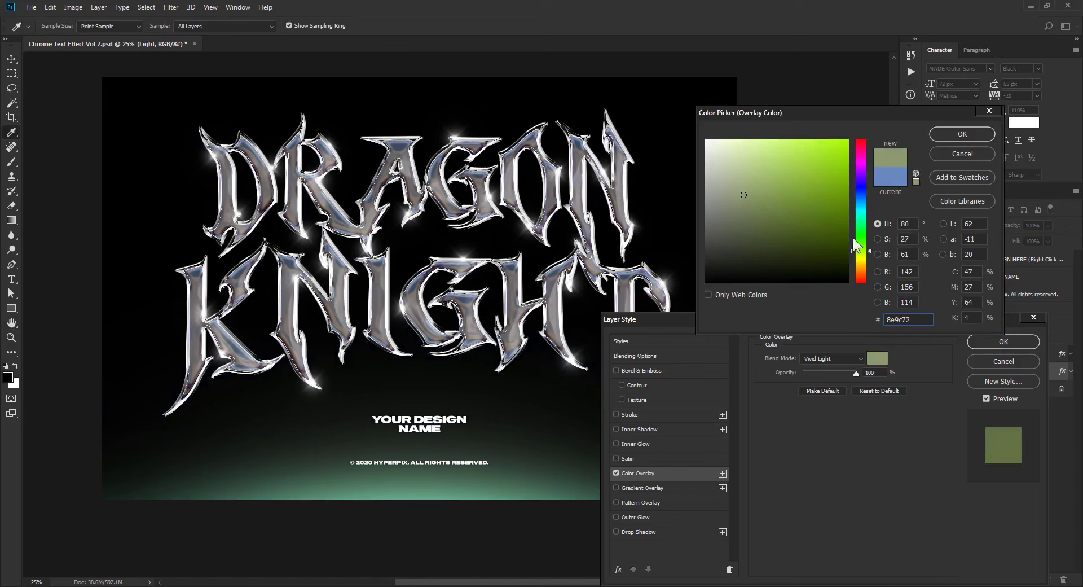
pyautogui.click(970, 154)
pyautogui.click(1003, 343)
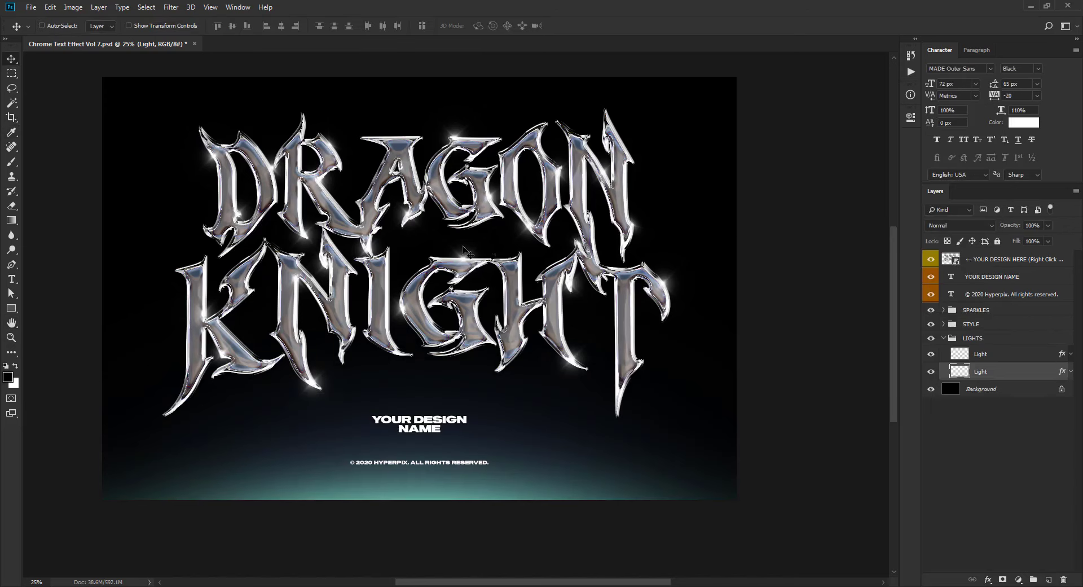
# Drag logo.png from File Explorer's logo folder onto Photoshop to open it in a new tab
pyautogui.scroll(4, 466, 252)
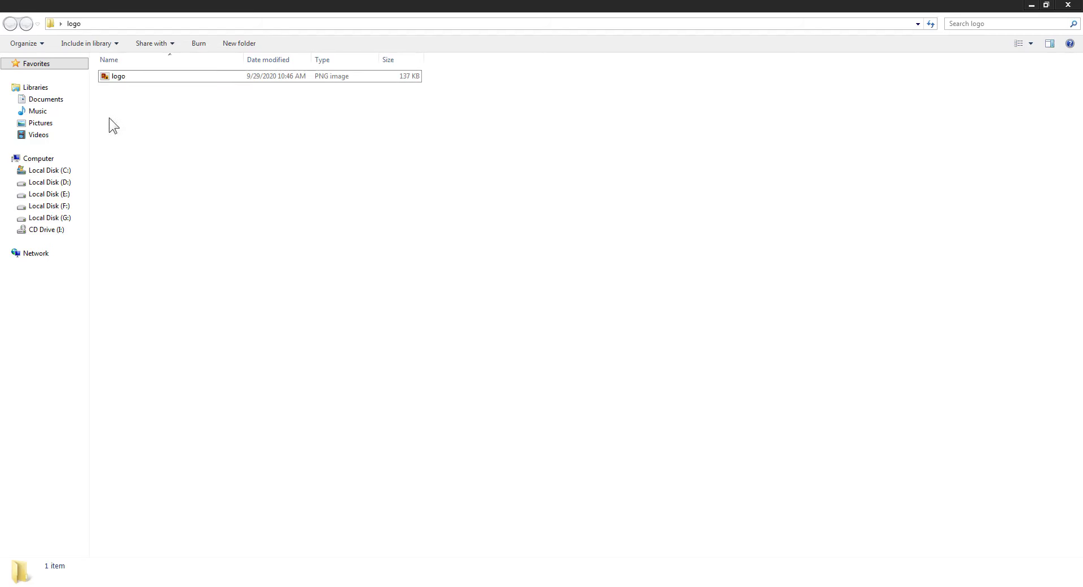
pyautogui.click(110, 79)
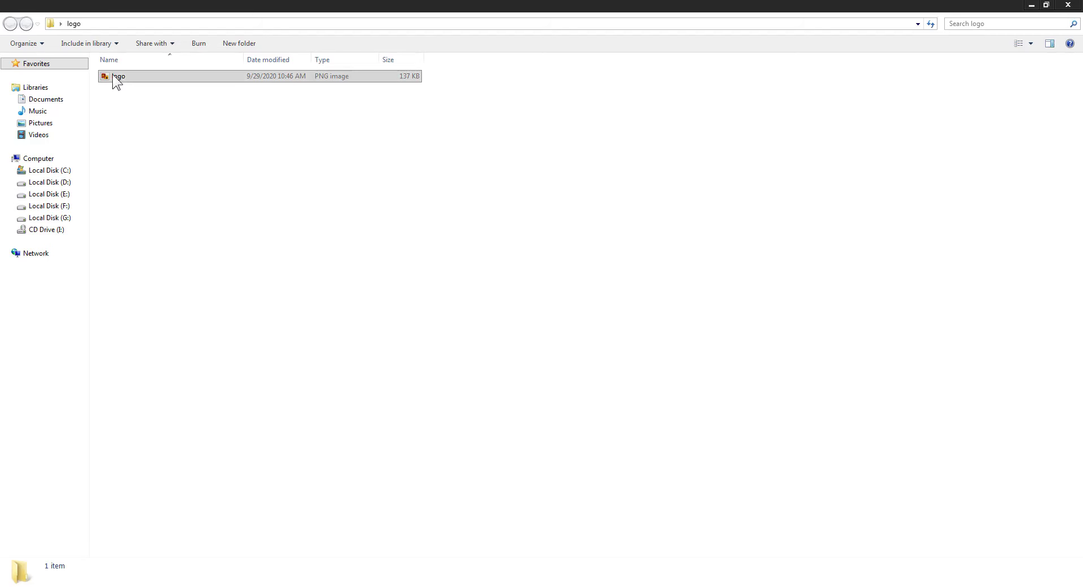
pyautogui.moveTo(109, 79); pyautogui.dragTo(134, 255)
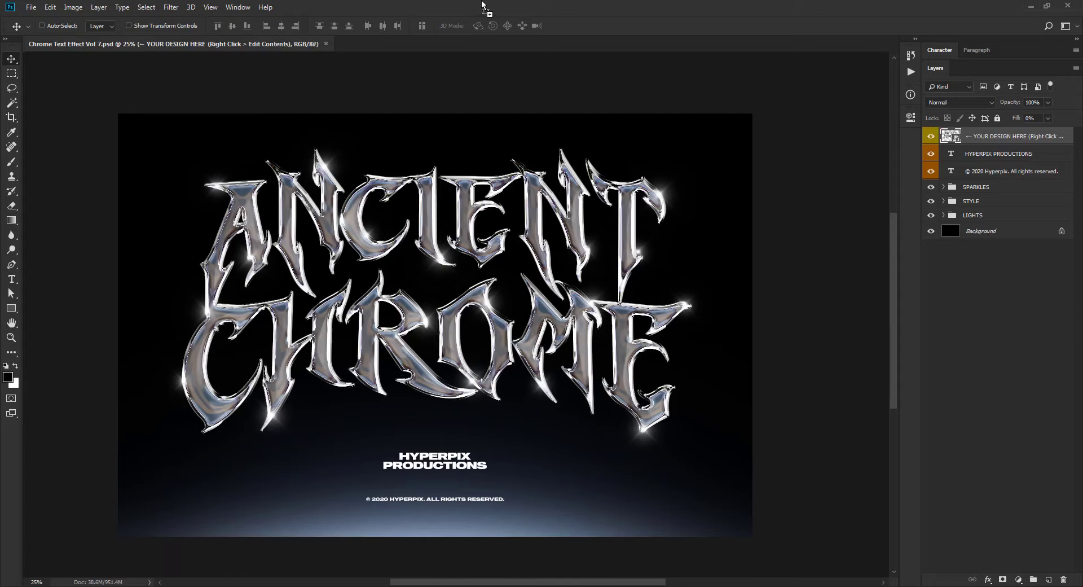
pyautogui.moveTo(124, 586); pyautogui.dragTo(487, 11)
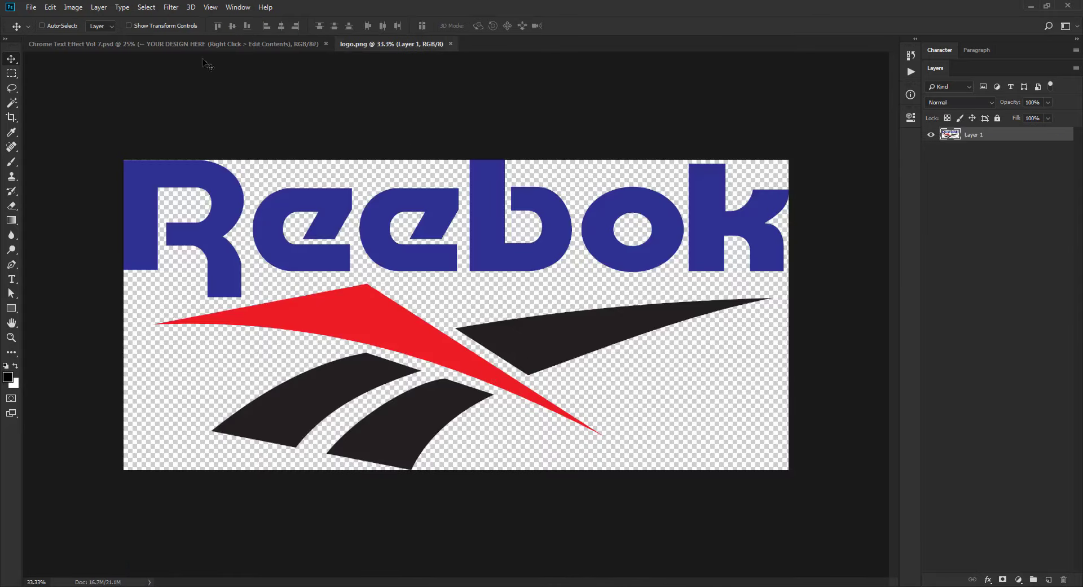
# Open the smart object contents, drag the Reebok logo in from logo.png, and close logo.png
pyautogui.click(201, 44)
pyautogui.rightClick(1012, 141)
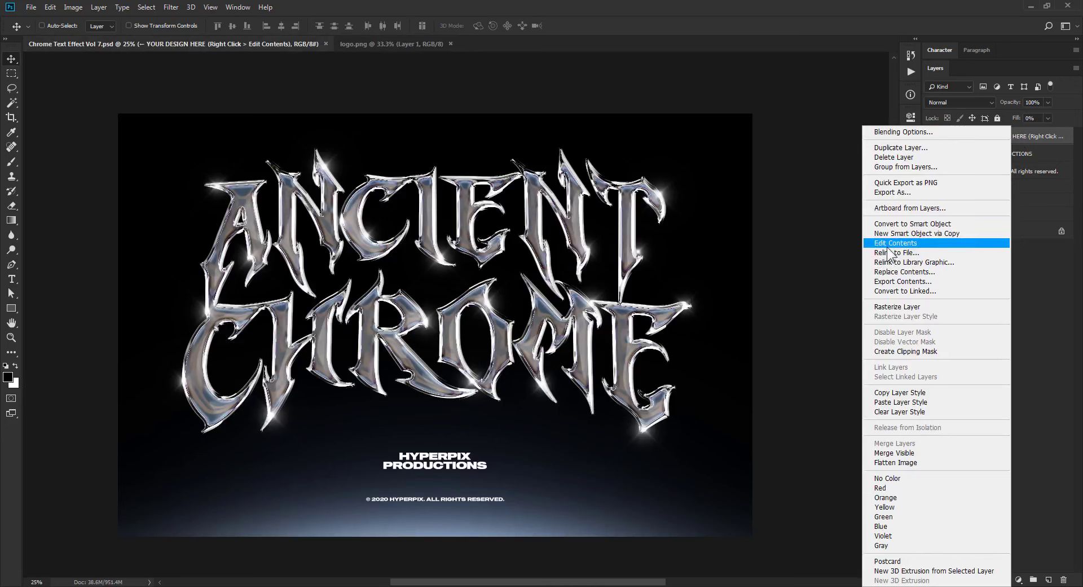
pyautogui.click(913, 243)
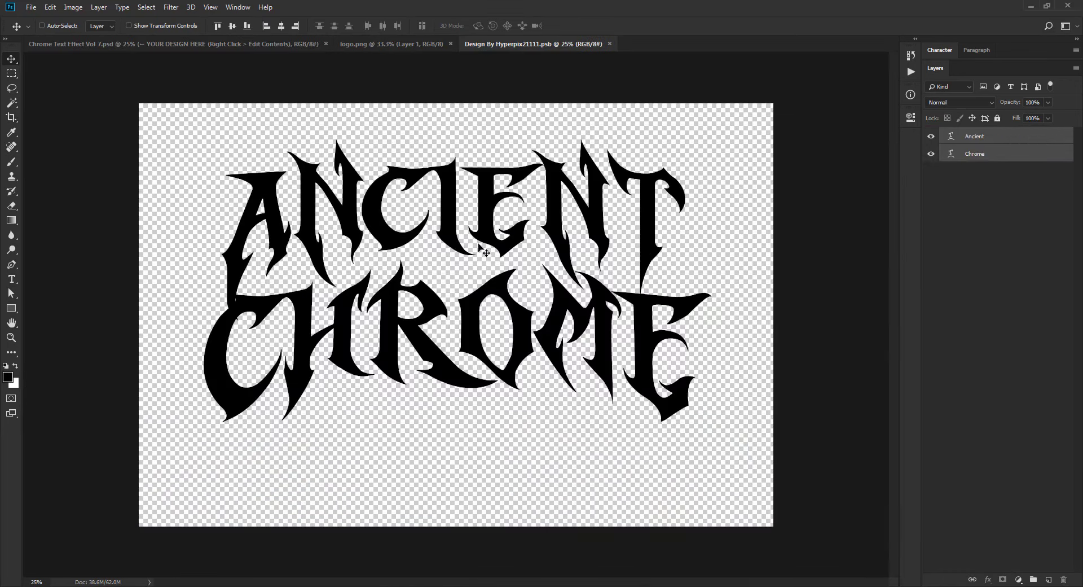
pyautogui.click(356, 49)
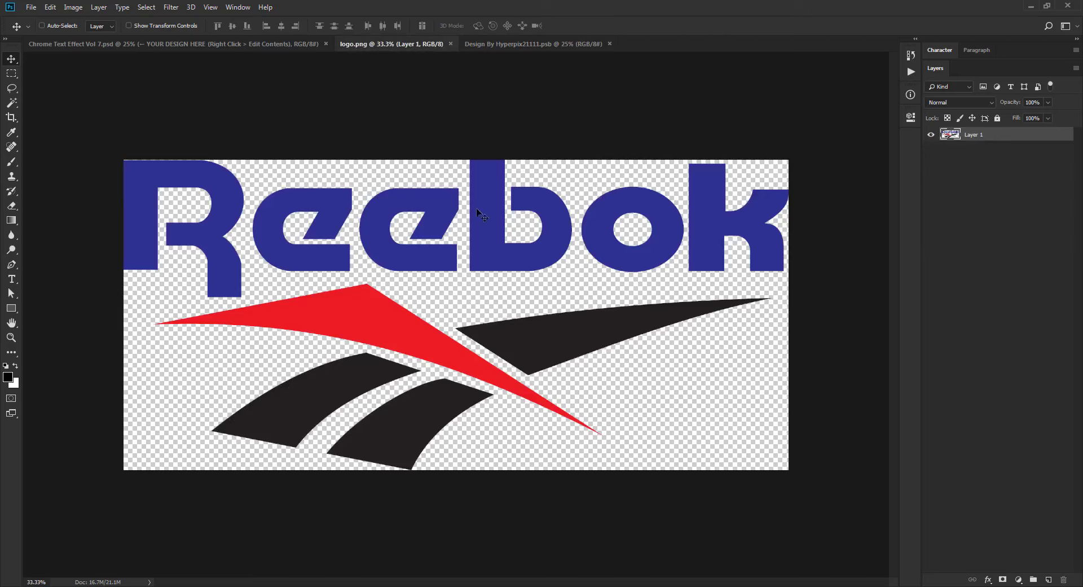
pyautogui.moveTo(490, 203)
pyautogui.mouseDown()
pyautogui.moveTo(452, 205)
pyautogui.moveTo(452, 310)
pyautogui.mouseUp()
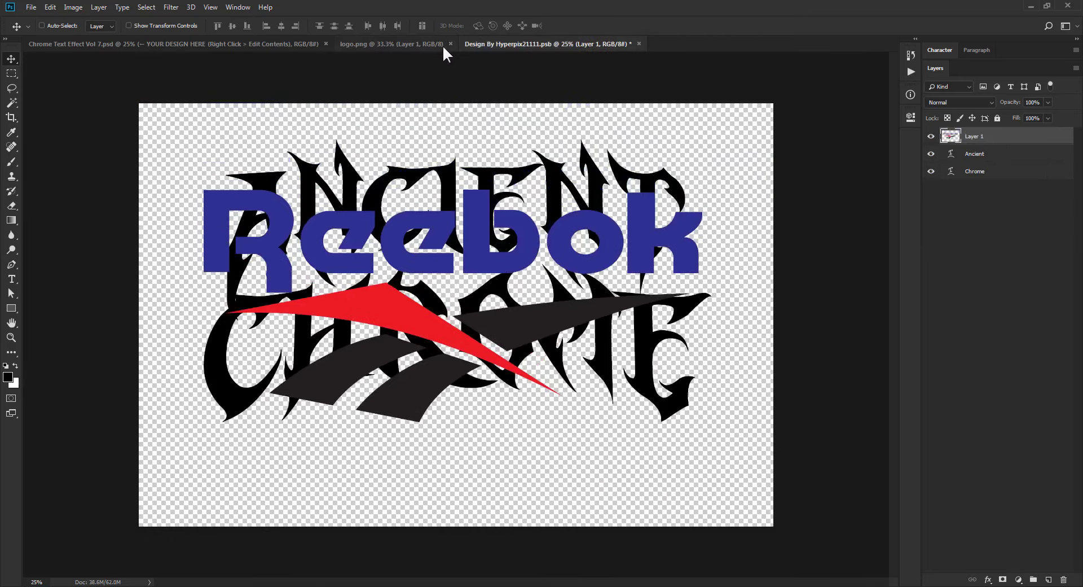
pyautogui.click(451, 44)
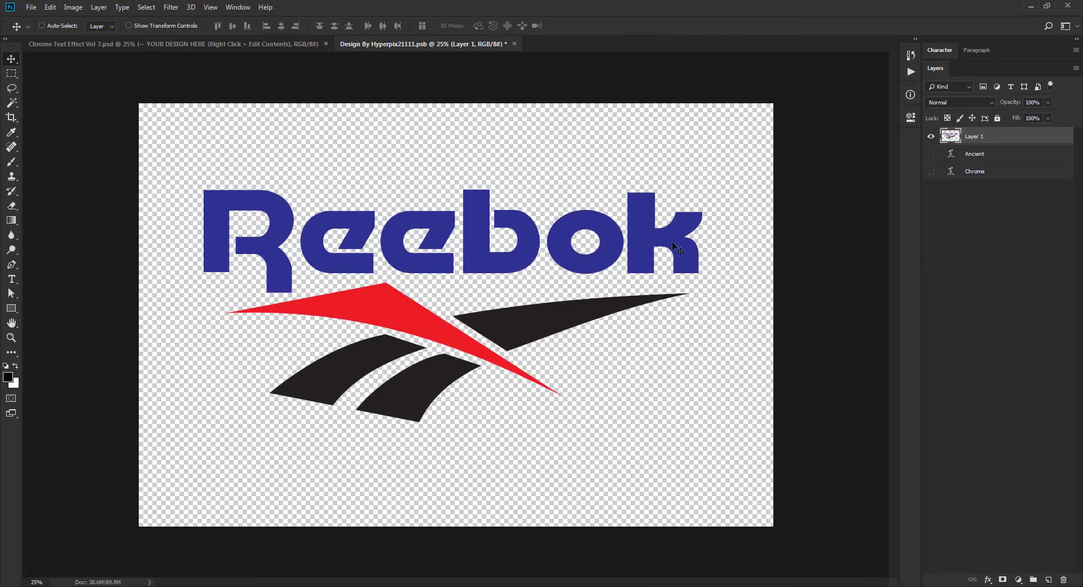
# Center the Reebok logo, scale it to about 75%, and save and close Design By Hyperpix21111.psb
pyautogui.moveTo(679, 245); pyautogui.dragTo(669, 243)
pyautogui.hotkey('ctrl', 't')
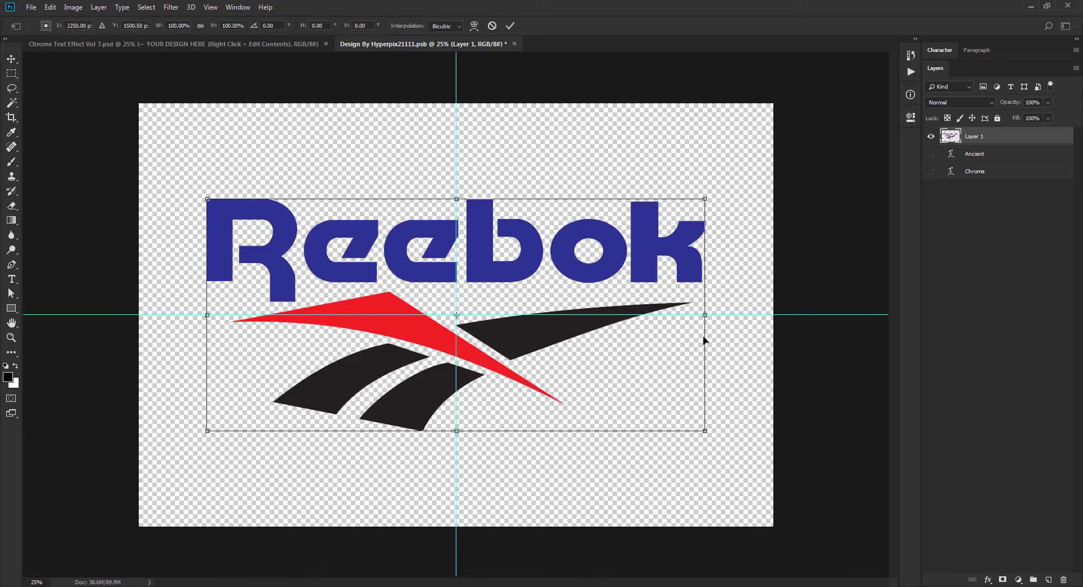
pyautogui.moveTo(704, 432); pyautogui.dragTo(646, 404)
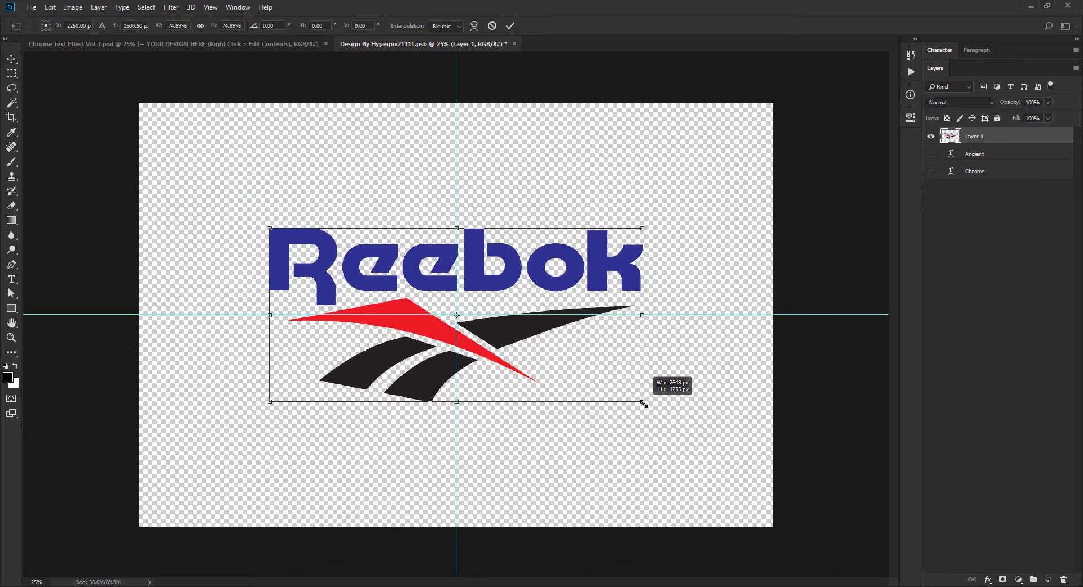
pyautogui.moveTo(646, 404); pyautogui.dragTo(640, 400)
pyautogui.press('Return')
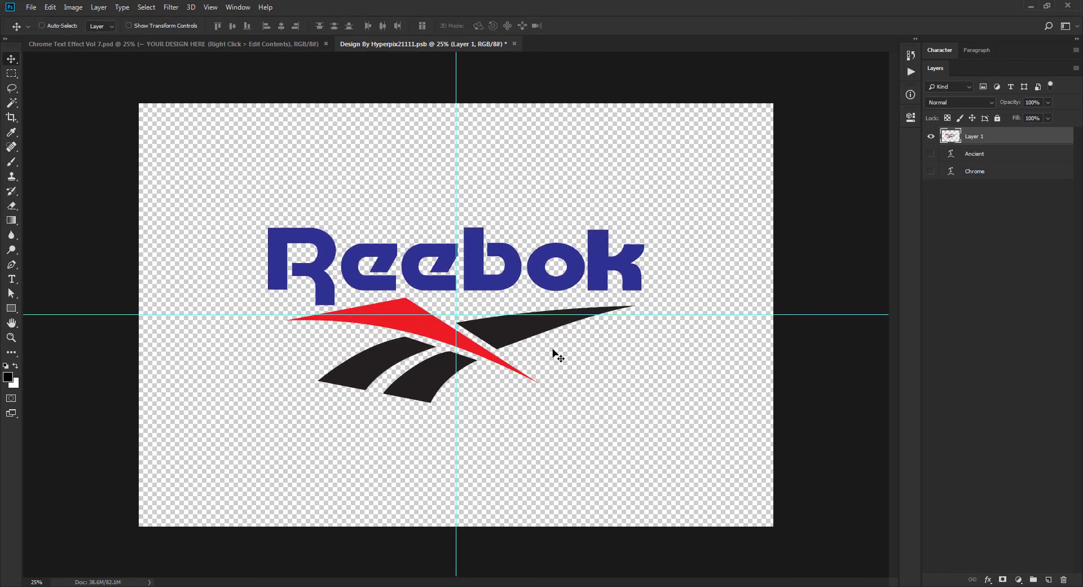
pyautogui.click(514, 44)
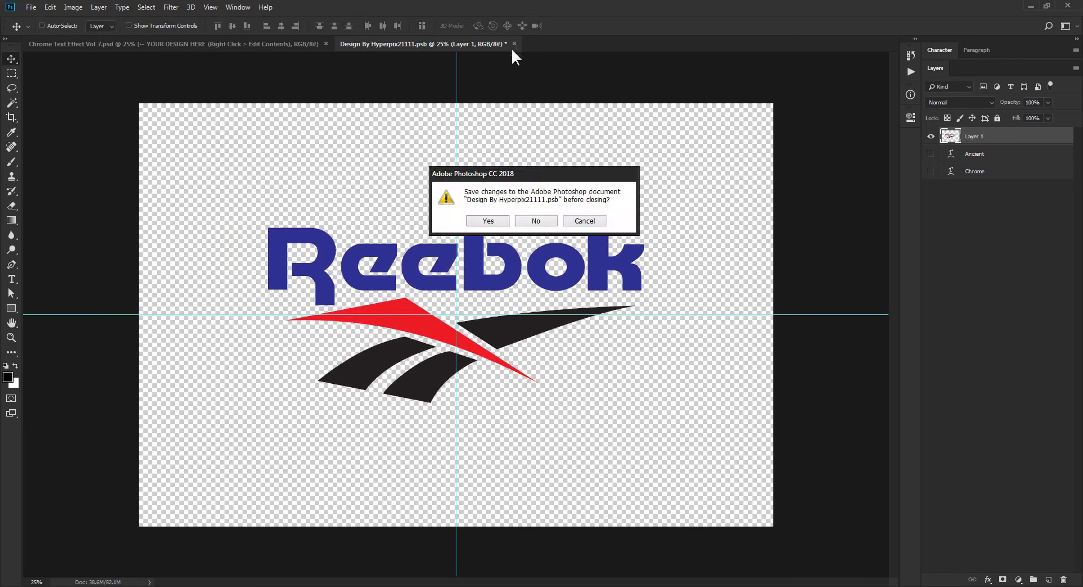
pyautogui.click(489, 221)
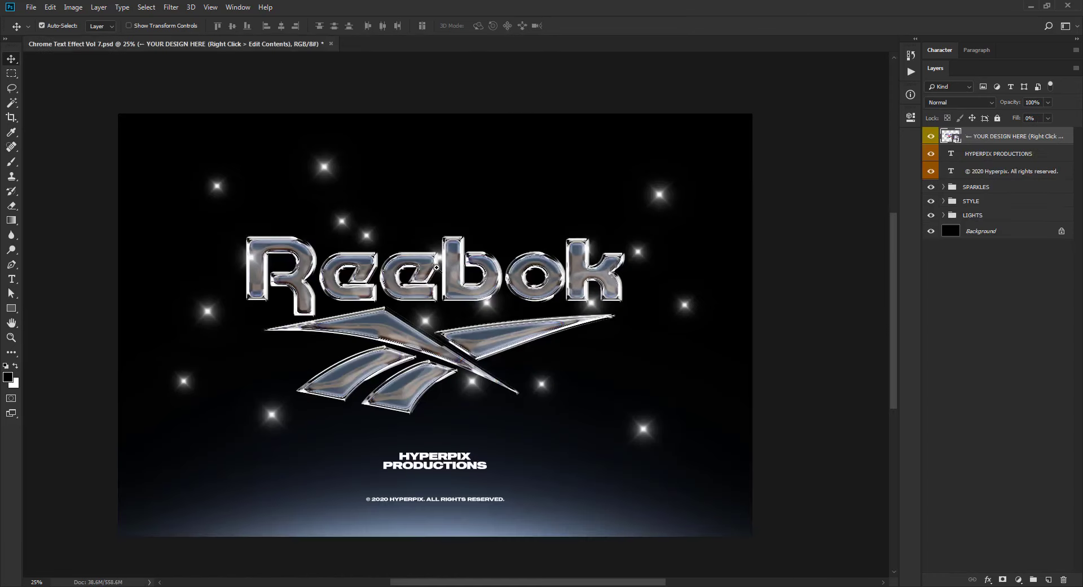
# Zoom out to see the whole design, expand SPARKLES, and select the second through last Sparkle layers
pyautogui.scroll(2, 437, 268)
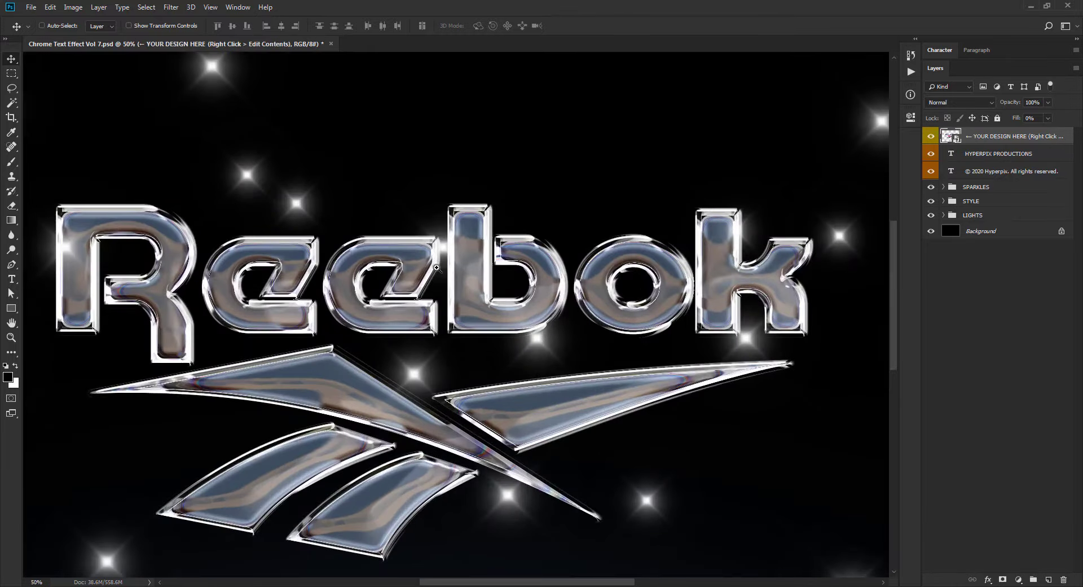
pyautogui.scroll(3, 436, 268)
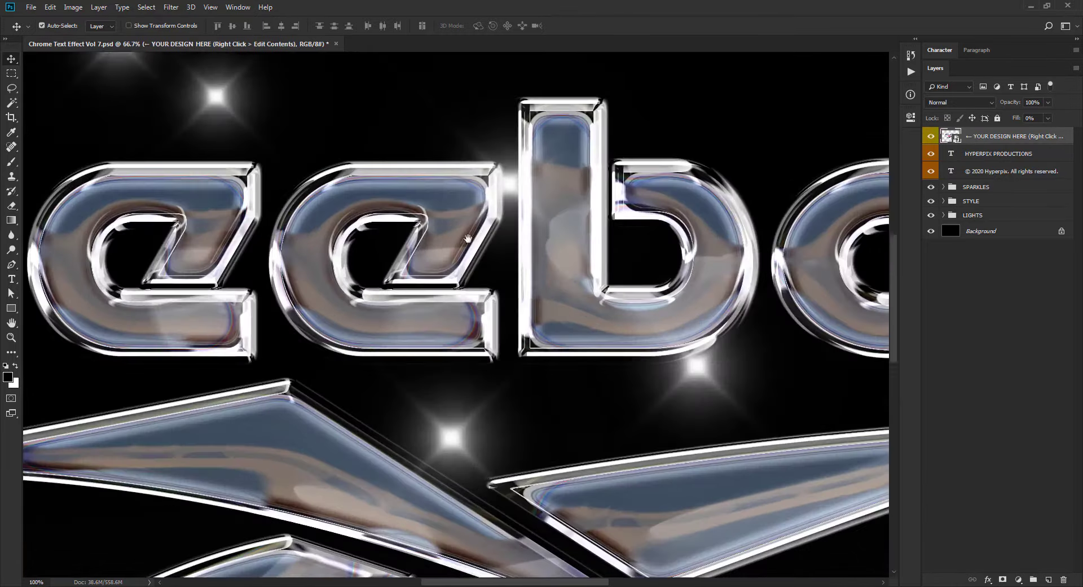
pyautogui.scroll(-1, 468, 238)
pyautogui.moveTo(468, 239); pyautogui.dragTo(547, 137)
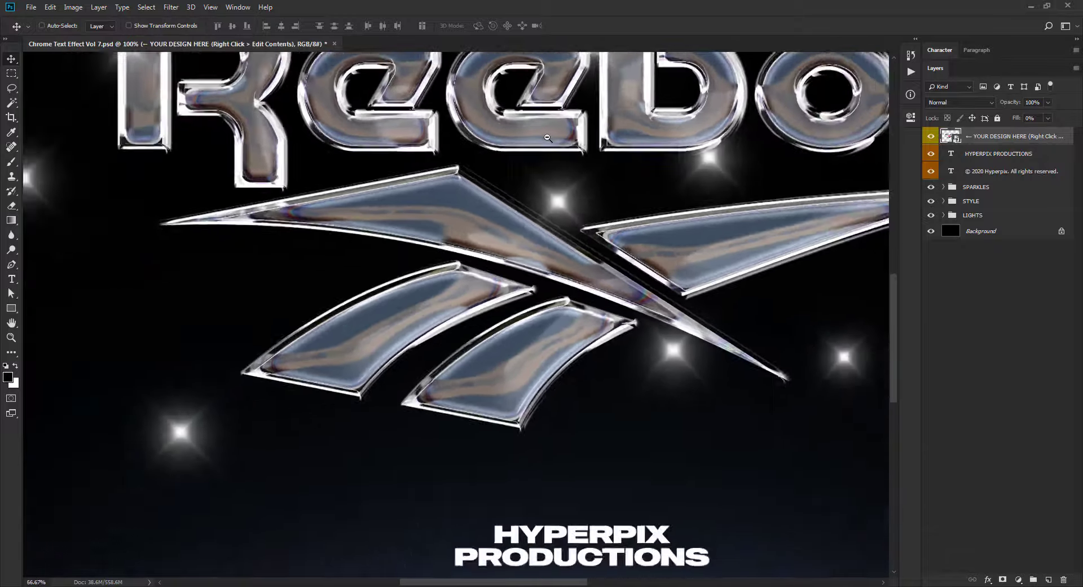
pyautogui.scroll(-1, 547, 137)
pyautogui.hotkey('ctrl', '-')
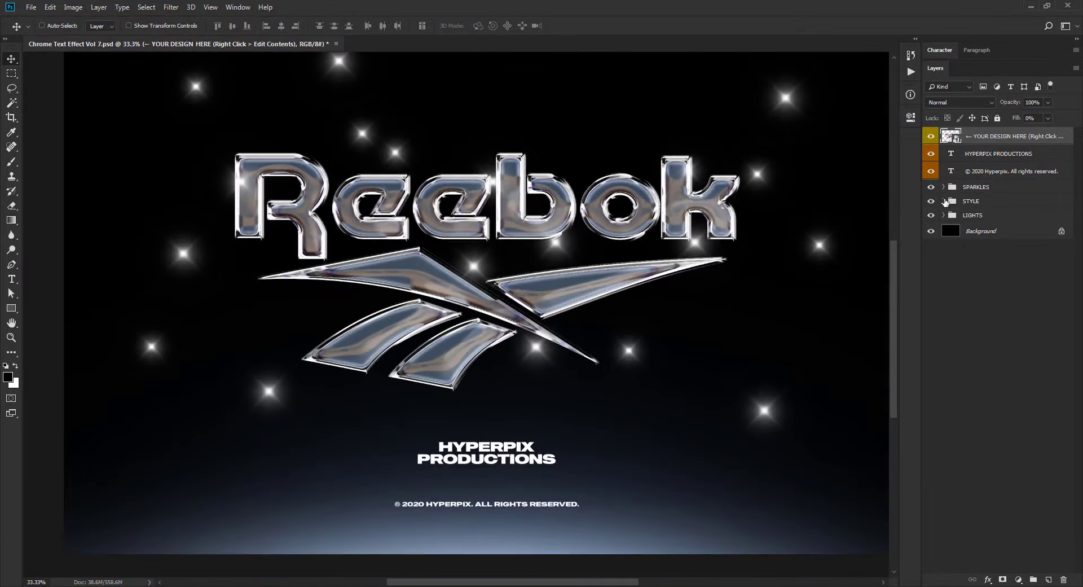
pyautogui.click(943, 187)
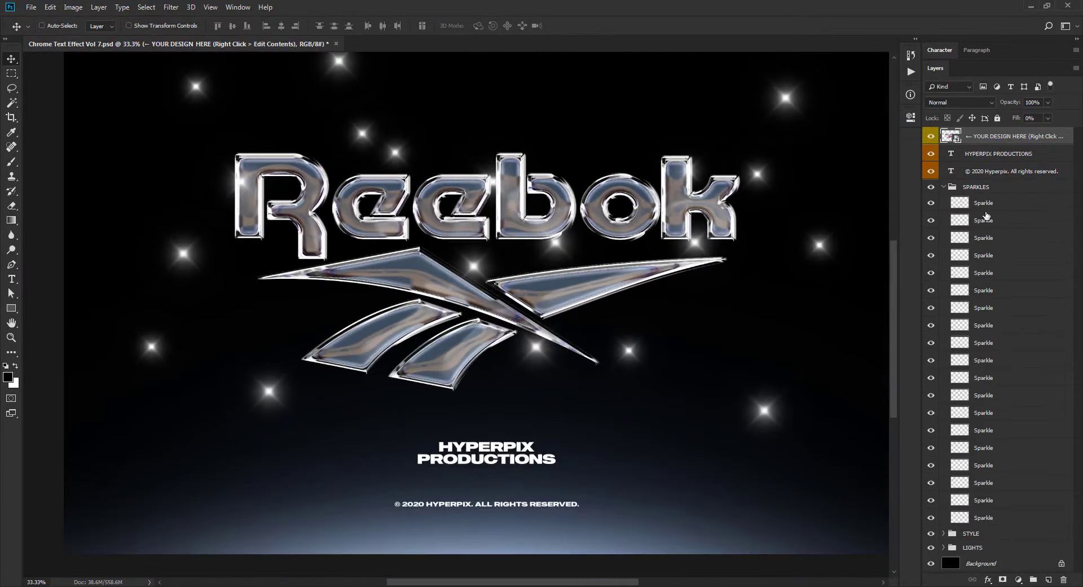
pyautogui.click(986, 219)
pyautogui.keyDown('shift'); pyautogui.click(991, 515); pyautogui.keyUp('shift')
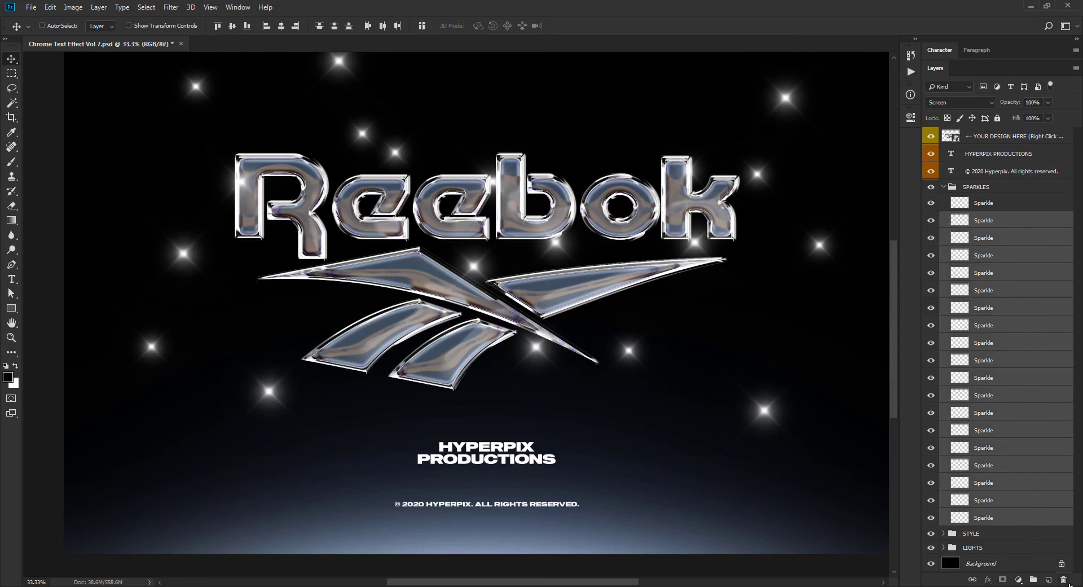
# Delete the selected Sparkle layers, then move the remaining sparkle between the b and o and shrink it
pyautogui.click(1064, 581)
pyautogui.keyDown('ctrl'); pyautogui.click(505, 295); pyautogui.keyUp('ctrl')
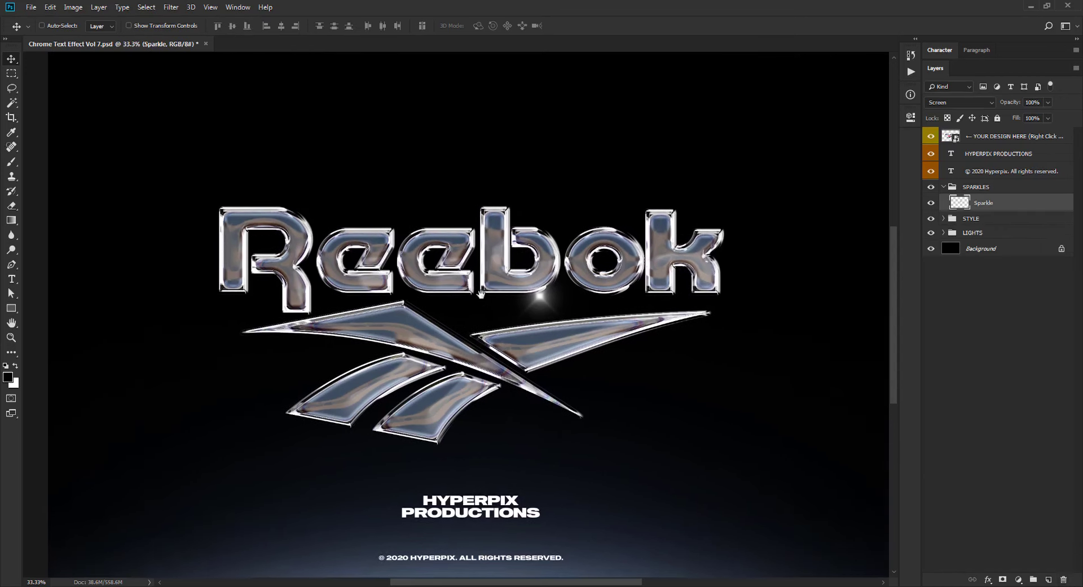
pyautogui.moveTo(623, 346); pyautogui.dragTo(622, 346)
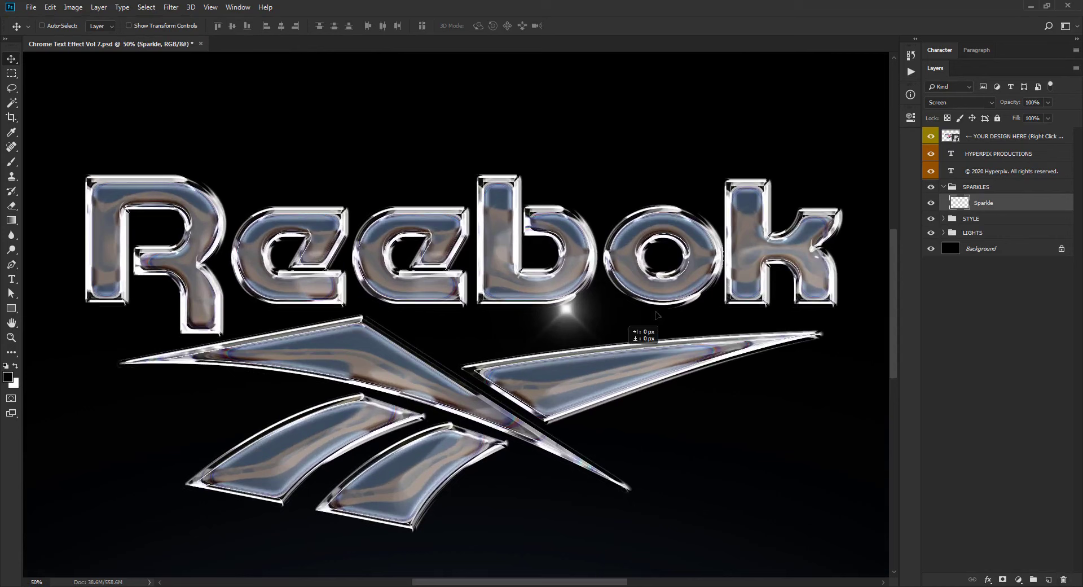
pyautogui.moveTo(656, 314); pyautogui.dragTo(697, 262)
pyautogui.hotkey('ctrl', 't')
pyautogui.moveTo(691, 332)
pyautogui.mouseDown()
pyautogui.moveTo(626, 313)
pyautogui.moveTo(715, 309)
pyautogui.moveTo(524, 305)
pyautogui.moveTo(376, 355)
pyautogui.moveTo(418, 451)
pyautogui.mouseUp()
pyautogui.press('Return')
# Place sparkle copies beside and atop the R and on the swoosh, rotated about -28 degrees
pyautogui.moveTo(310, 494); pyautogui.dragTo(207, 353)
pyautogui.moveTo(309, 393); pyautogui.dragTo(306, 303)
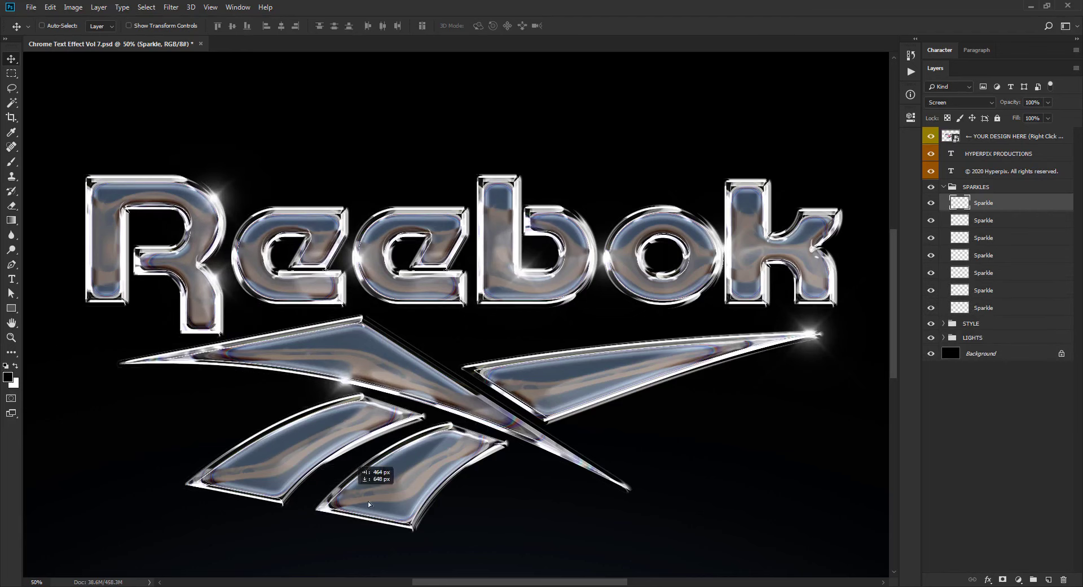
pyautogui.moveTo(309, 364); pyautogui.dragTo(355, 471)
pyautogui.hotkey('ctrl', 't')
pyautogui.moveTo(382, 536); pyautogui.dragTo(454, 521)
pyautogui.press('Return')
# Add sparkle copies at the lower swoosh's left end, the top swoosh's tip, and above the b
pyautogui.moveTo(477, 388); pyautogui.dragTo(435, 474)
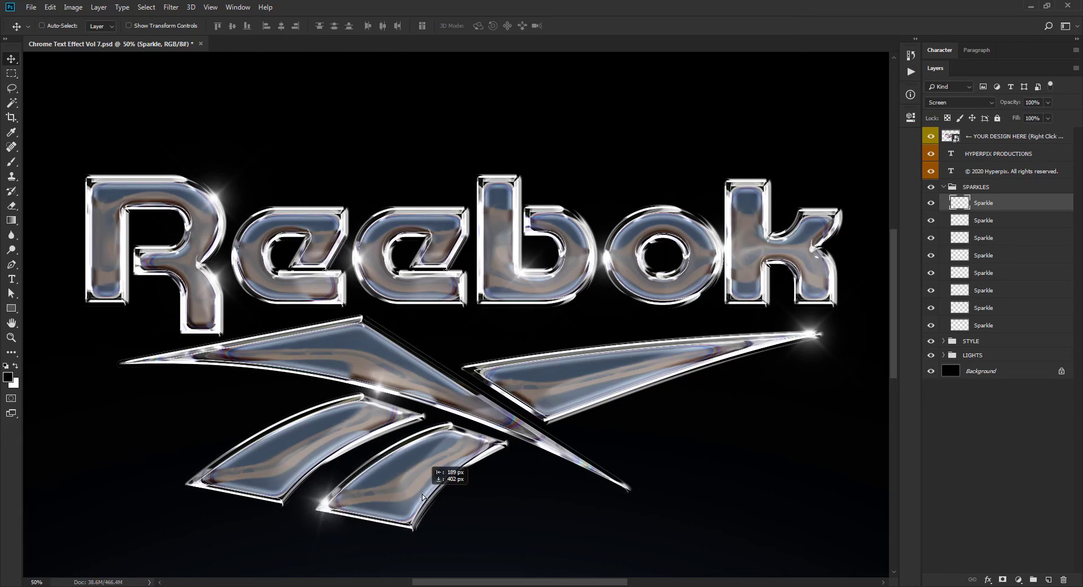
pyautogui.moveTo(400, 389); pyautogui.dragTo(434, 362)
pyautogui.moveTo(272, 370)
pyautogui.mouseDown()
pyautogui.moveTo(249, 378)
pyautogui.moveTo(411, 345)
pyautogui.mouseUp()
pyautogui.hotkey('ctrl', 't')
pyautogui.press('Return')
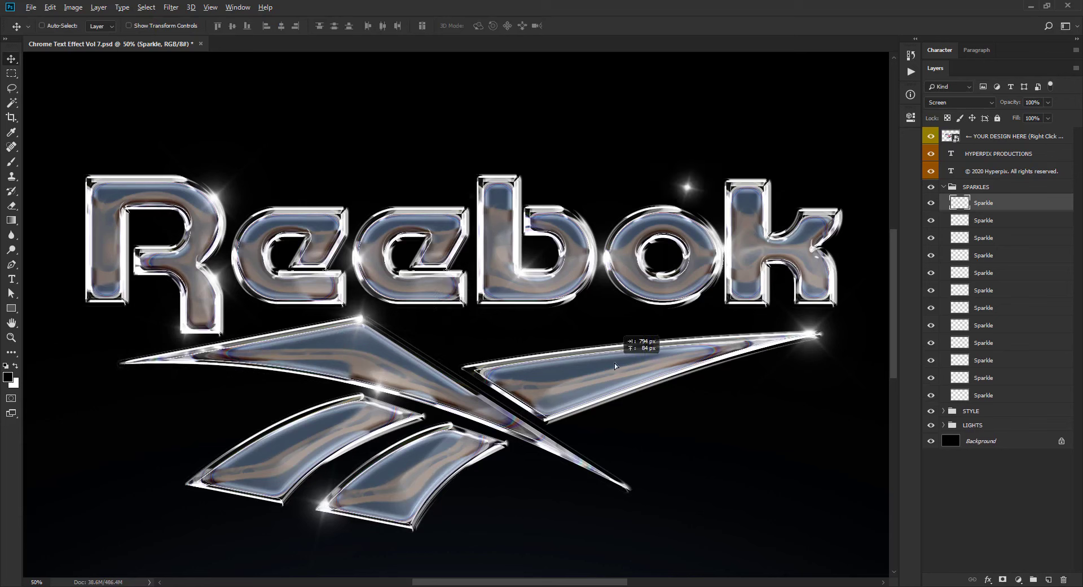
pyautogui.moveTo(411, 345); pyautogui.dragTo(453, 366)
pyautogui.moveTo(545, 196); pyautogui.dragTo(545, 220)
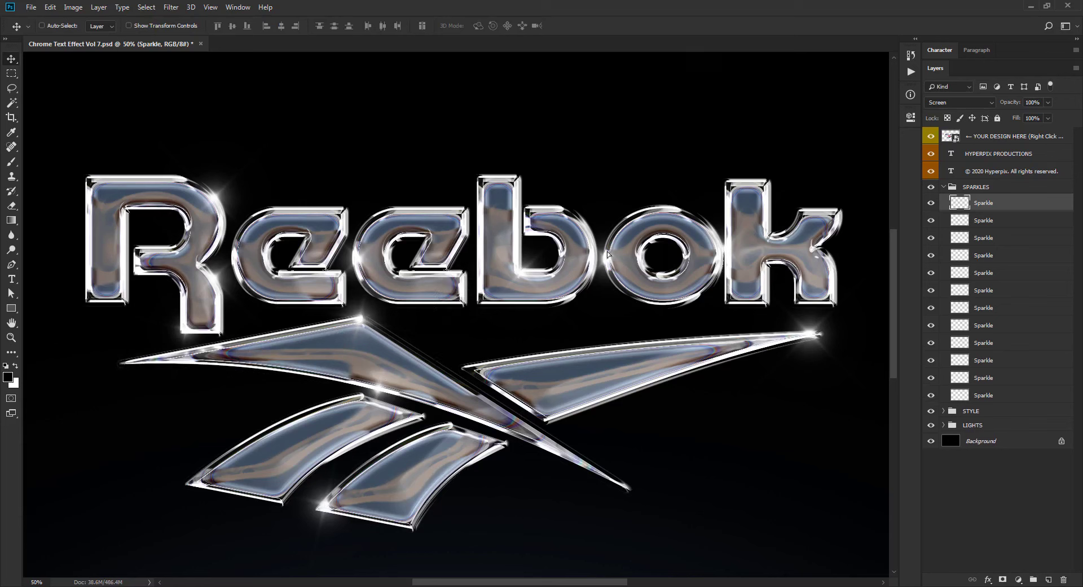
# Add more sparkle copies at the k's top-right, along the logo edges, and the swoosh's left tip
pyautogui.hotkey('ctrl', '-')
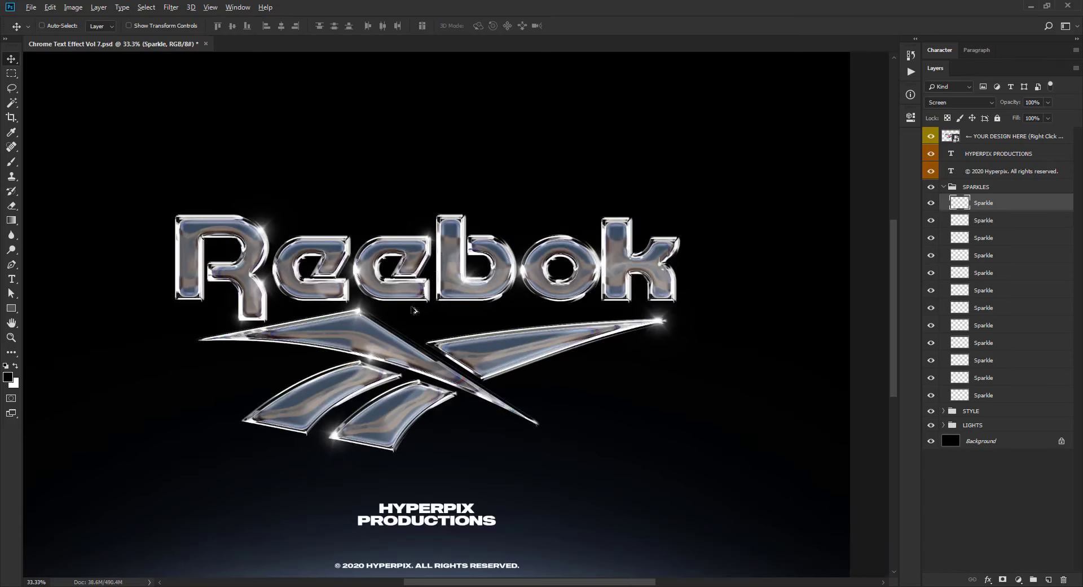
pyautogui.moveTo(439, 254); pyautogui.dragTo(621, 280)
pyautogui.hotkey('ctrl', '+')
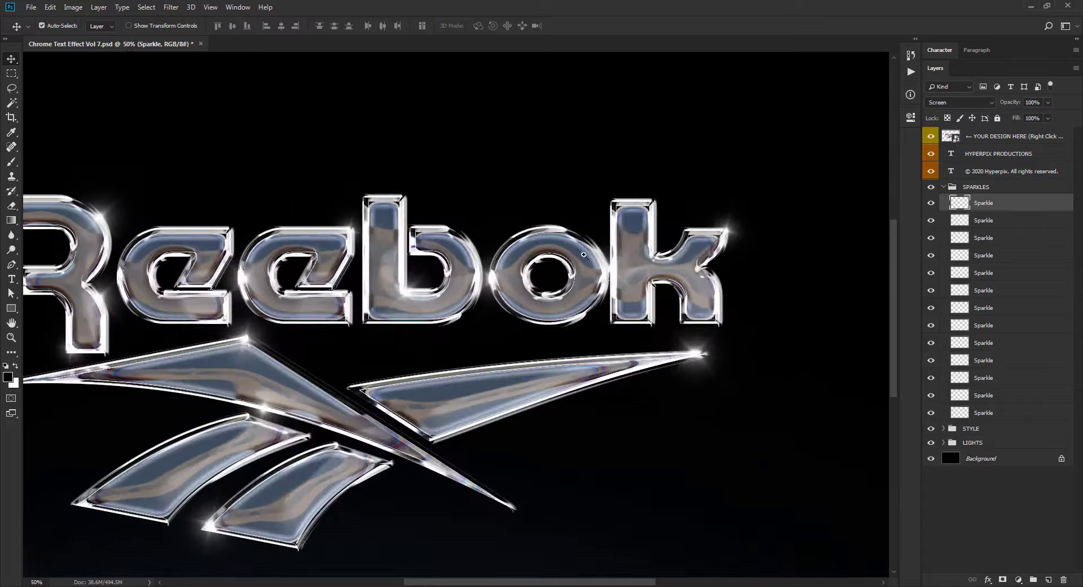
pyautogui.moveTo(792, 281); pyautogui.dragTo(646, 273)
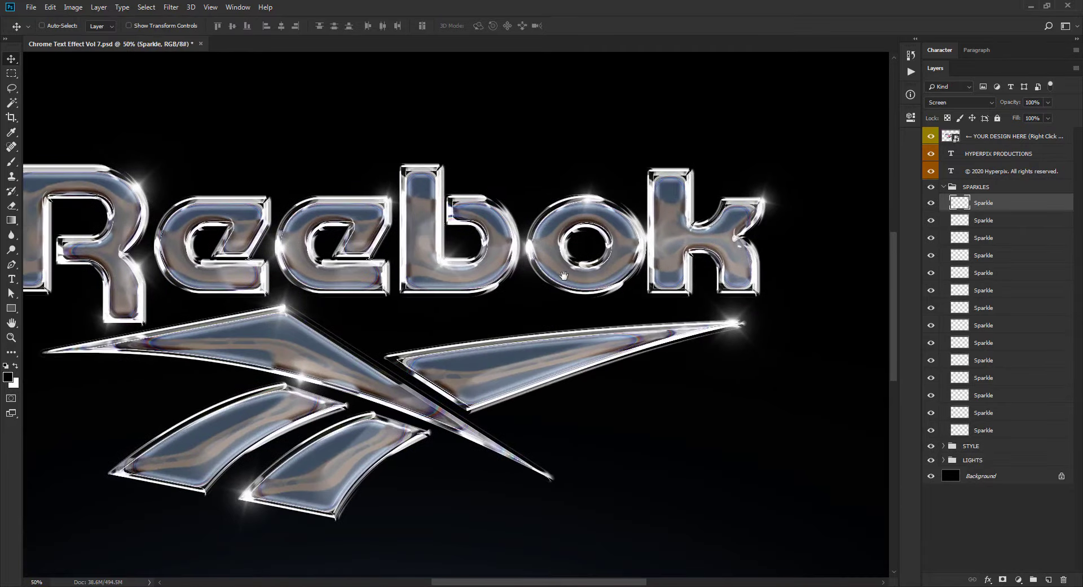
pyautogui.moveTo(694, 326)
pyautogui.mouseDown()
pyautogui.moveTo(533, 326)
pyautogui.moveTo(467, 310)
pyautogui.mouseUp()
pyautogui.moveTo(550, 290); pyautogui.dragTo(540, 531)
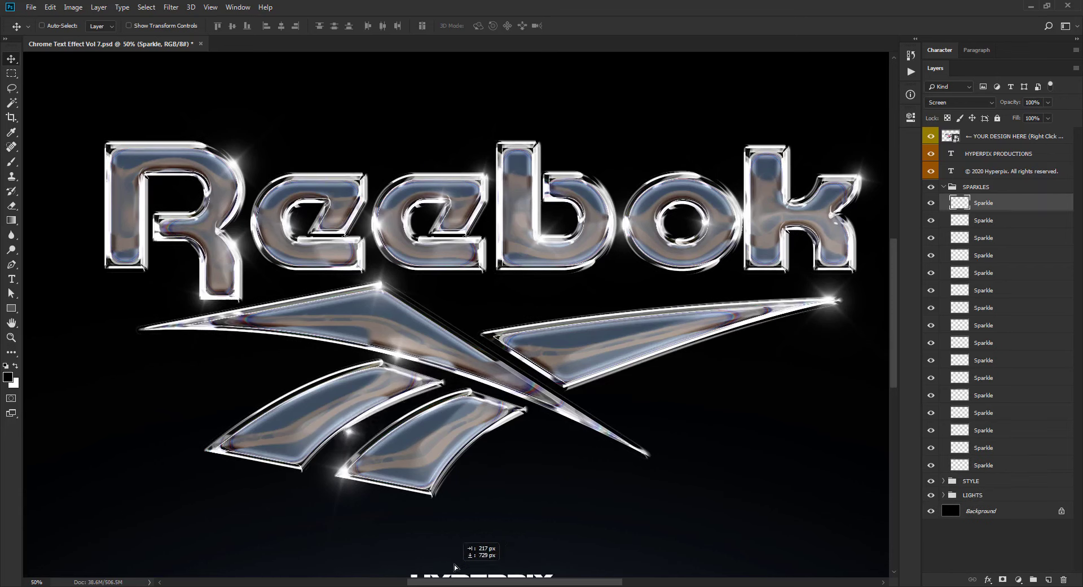
pyautogui.moveTo(540, 532)
pyautogui.mouseDown()
pyautogui.moveTo(613, 471)
pyautogui.moveTo(634, 481)
pyautogui.moveTo(242, 346)
pyautogui.mouseUp()
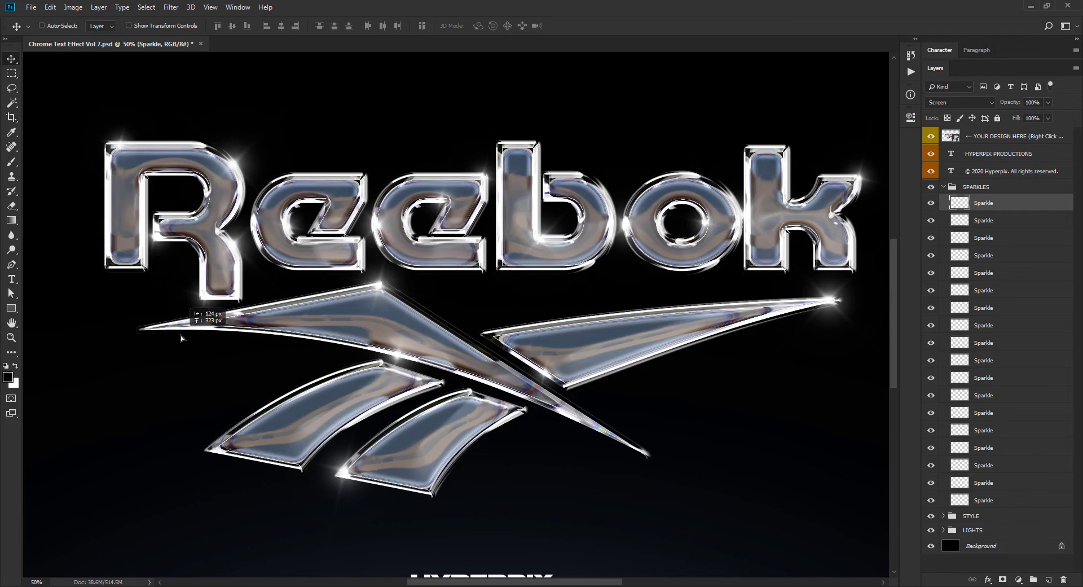
pyautogui.moveTo(184, 387); pyautogui.dragTo(181, 336)
# Recenter the logo and view the finished artwork in full-screen mode
pyautogui.moveTo(338, 311); pyautogui.dragTo(344, 325)
pyautogui.press('f')
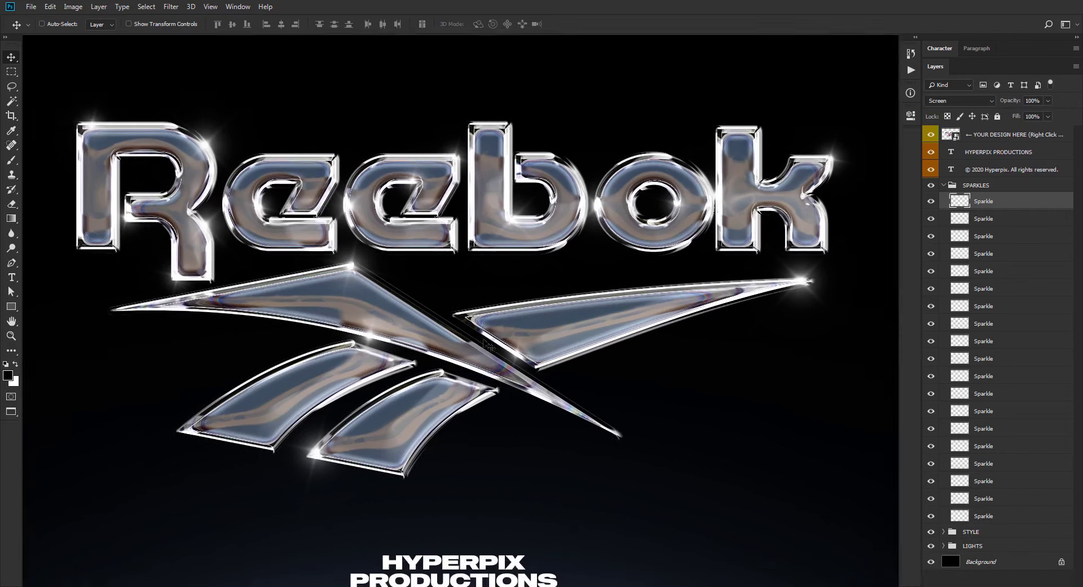
pyautogui.press('f')
pyautogui.moveTo(452, 306); pyautogui.dragTo(515, 343)
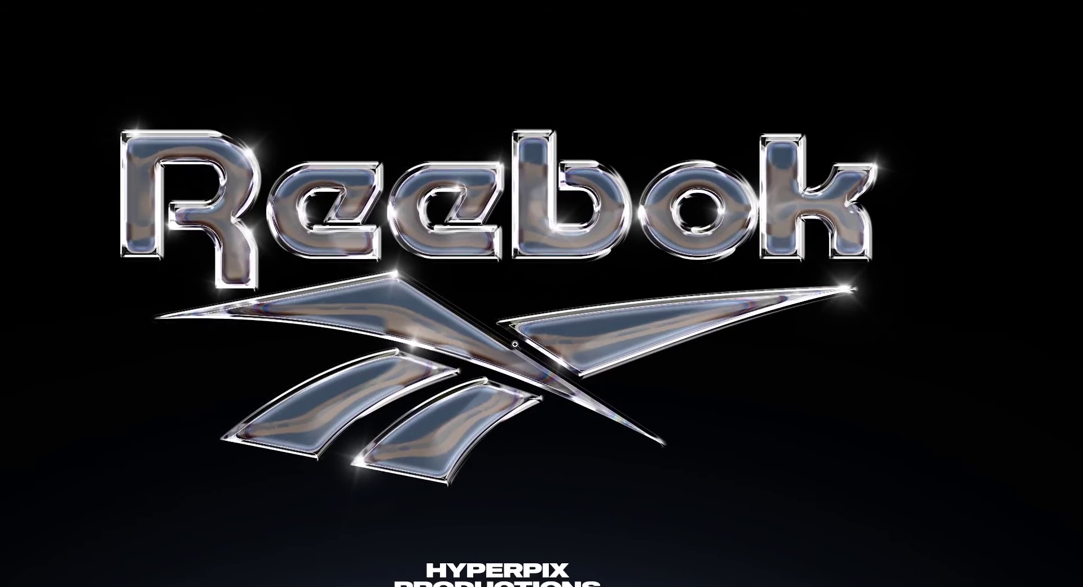
pyautogui.click(514, 343)
pyautogui.moveTo(479, 296); pyautogui.dragTo(522, 322)
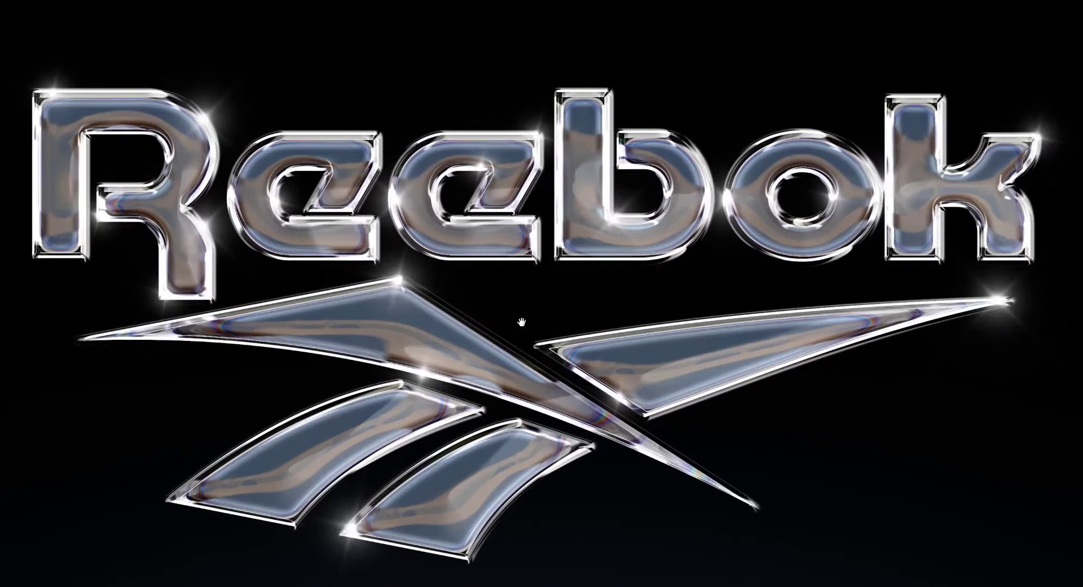
pyautogui.click(522, 322)
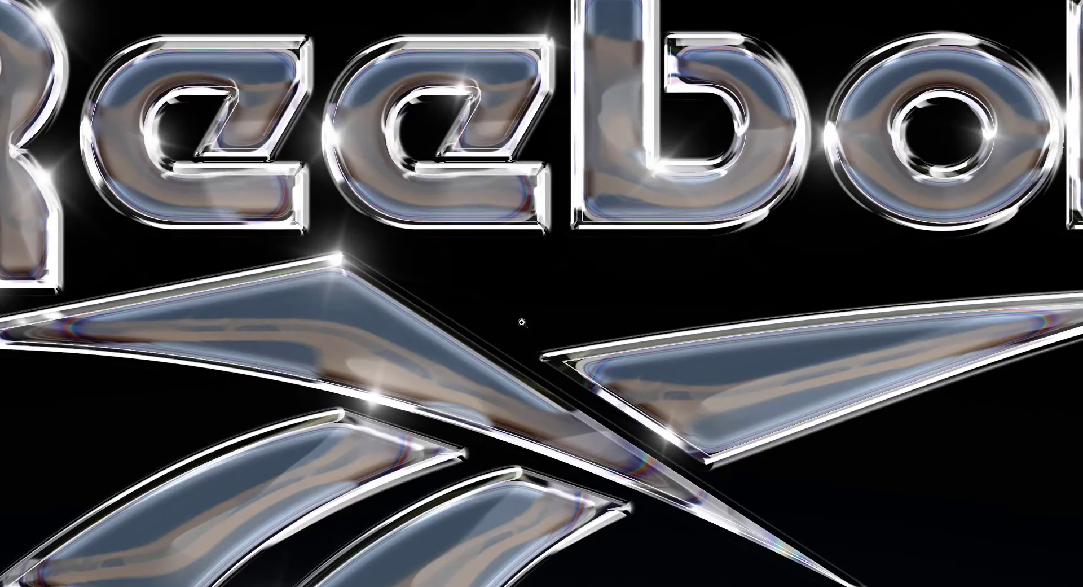